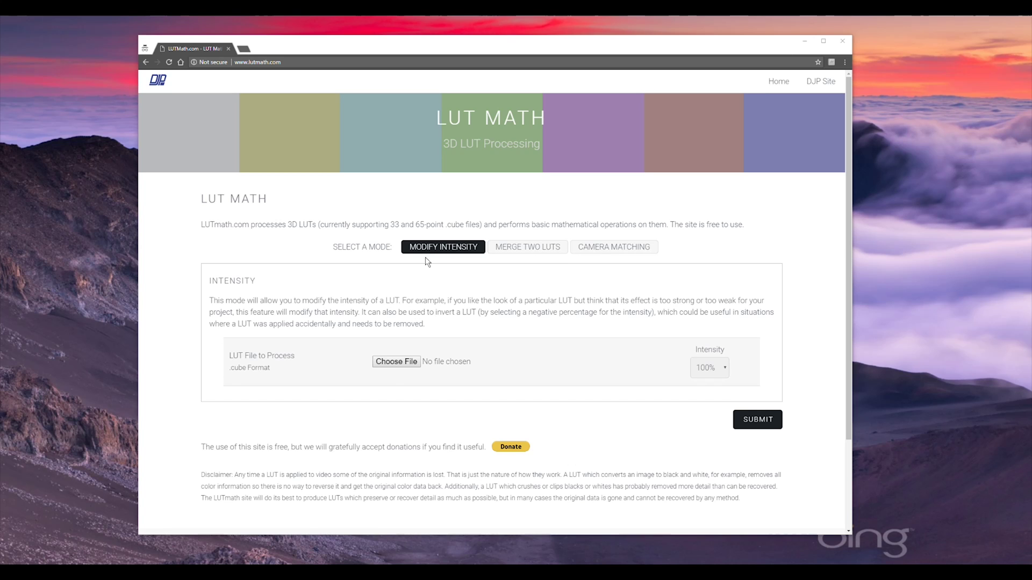
Switch LUTmath.com to Merge Two LUTs, showing base-LUT and add-LUT file slots.
left_click(518, 249)
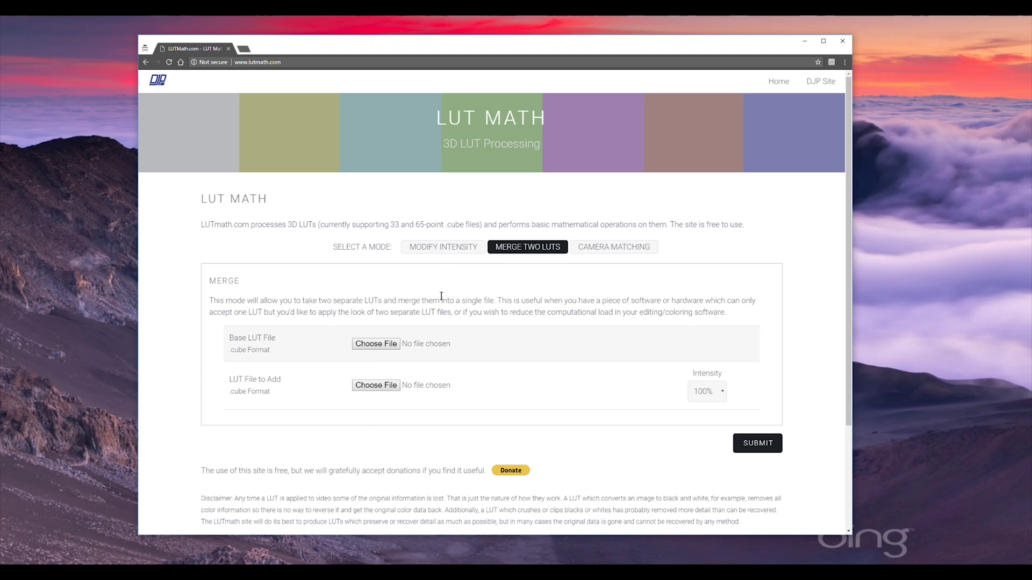
Return LUTmath.com to Modify Intensity mode for adjusting a single LUT.
left_click(444, 247)
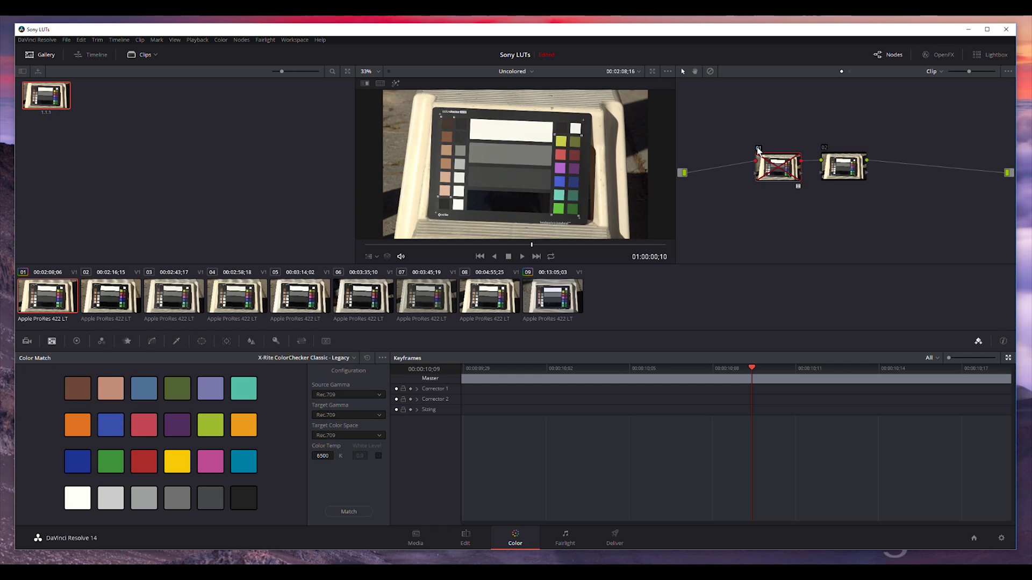
Re-enable node 01 in Resolve to preview the clip's greenish grade.
left_click(758, 148)
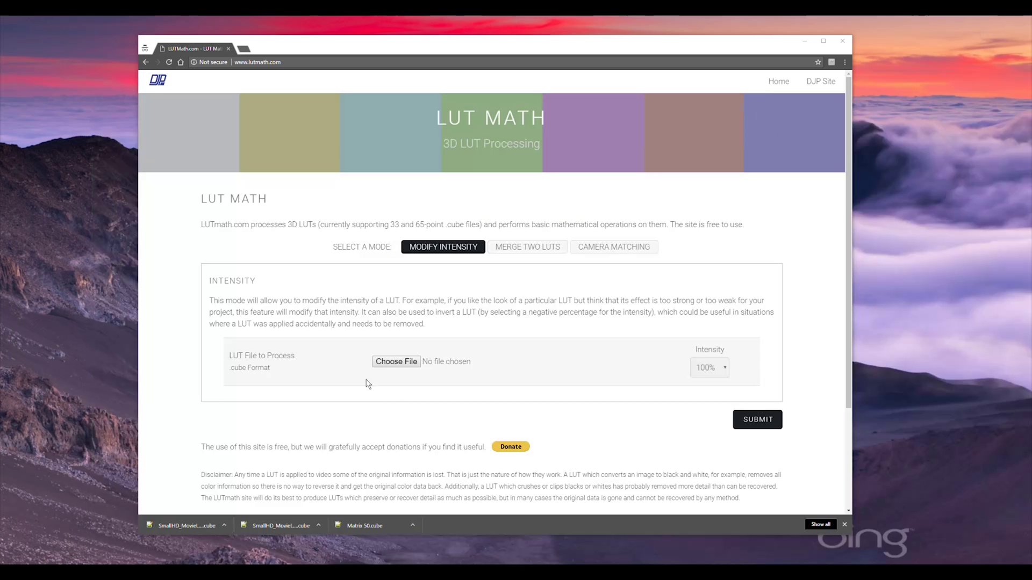
Load SmallHD_MovieLook_TheMatrices.cube, set intensity to 60%, and submit it.
left_click(394, 362)
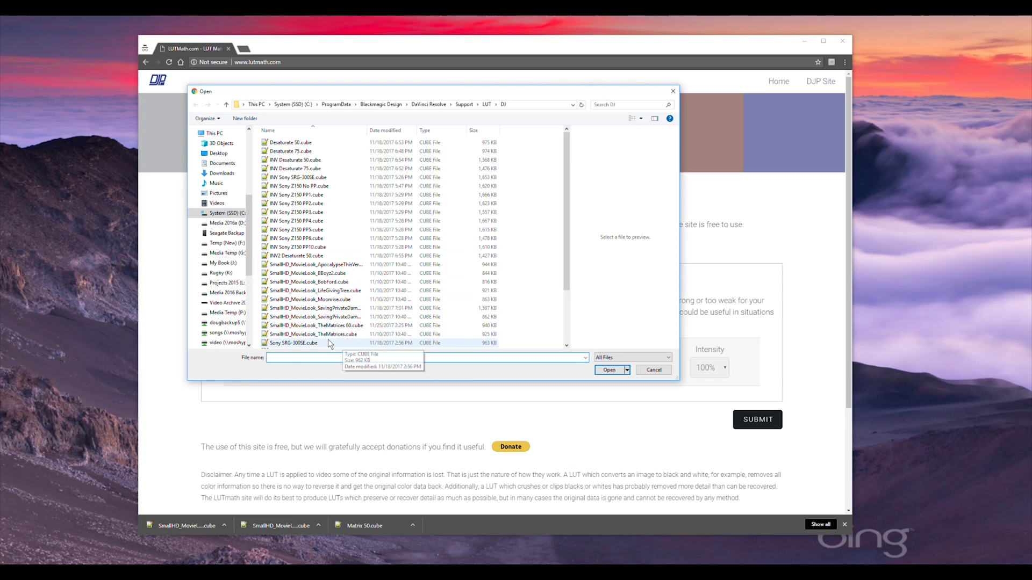
left_click(322, 334)
left_click(606, 370)
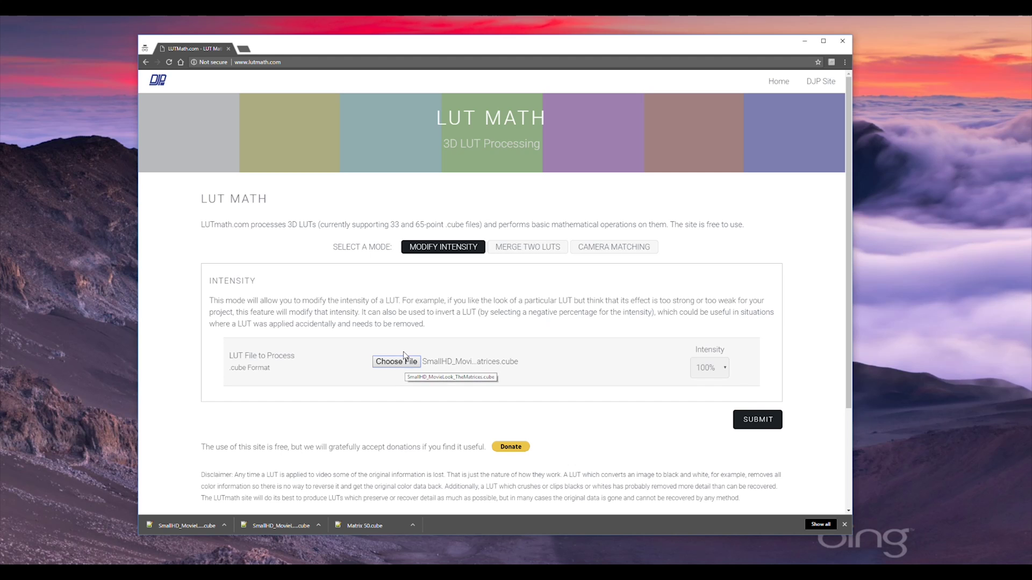
left_click(707, 370)
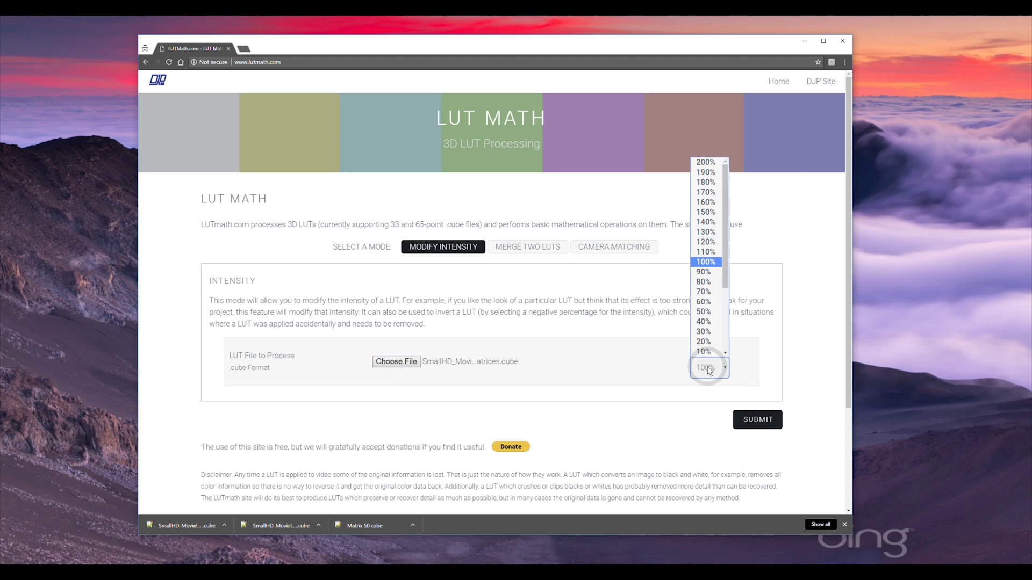
left_click(707, 302)
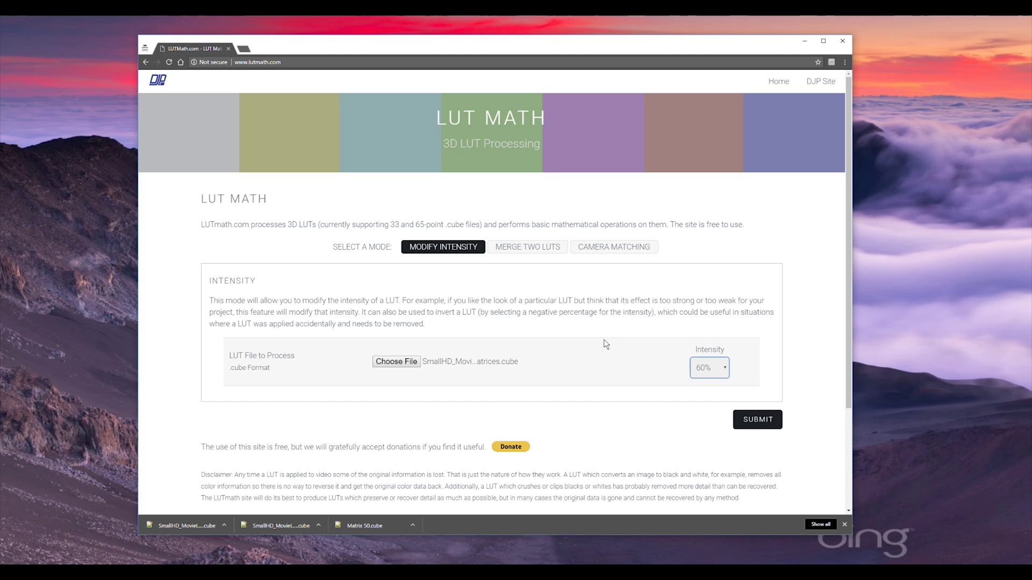
left_click(740, 419)
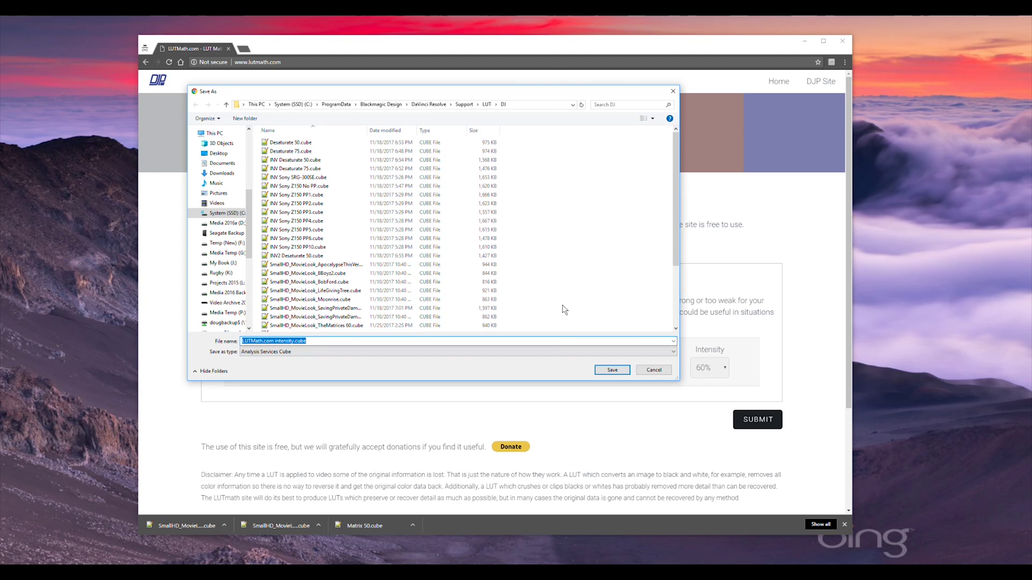
Save the 60% output as SmallHD_MovieLook_TheMatrices 60.cube, replacing the existing file.
scroll(570, 296, "down", 1)
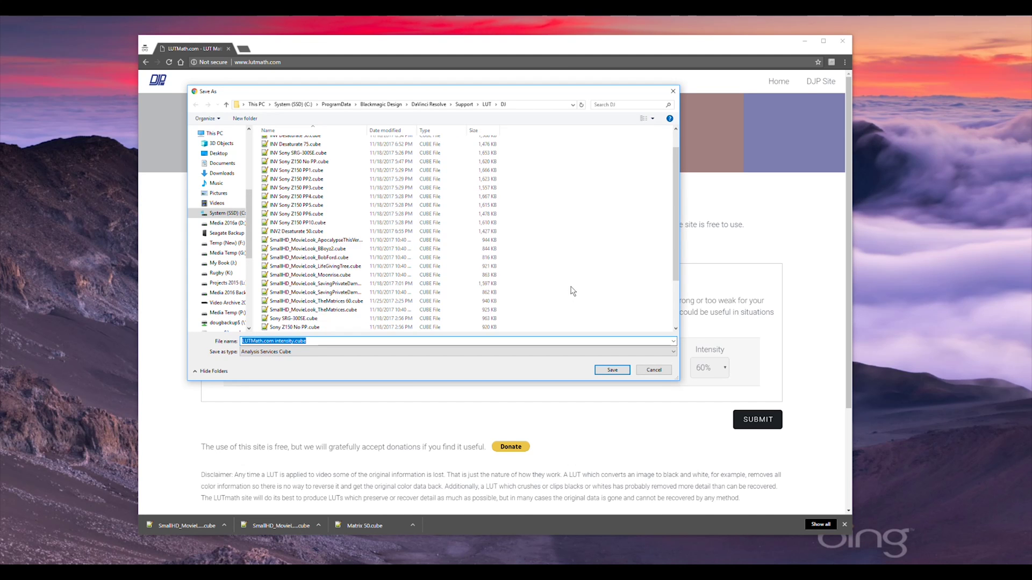
left_click(317, 302)
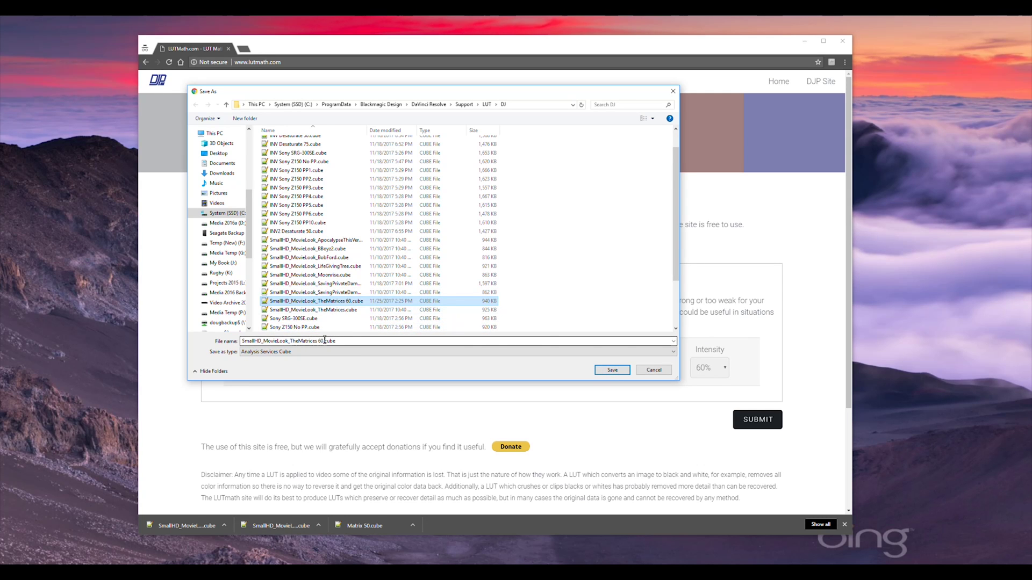
left_click(612, 370)
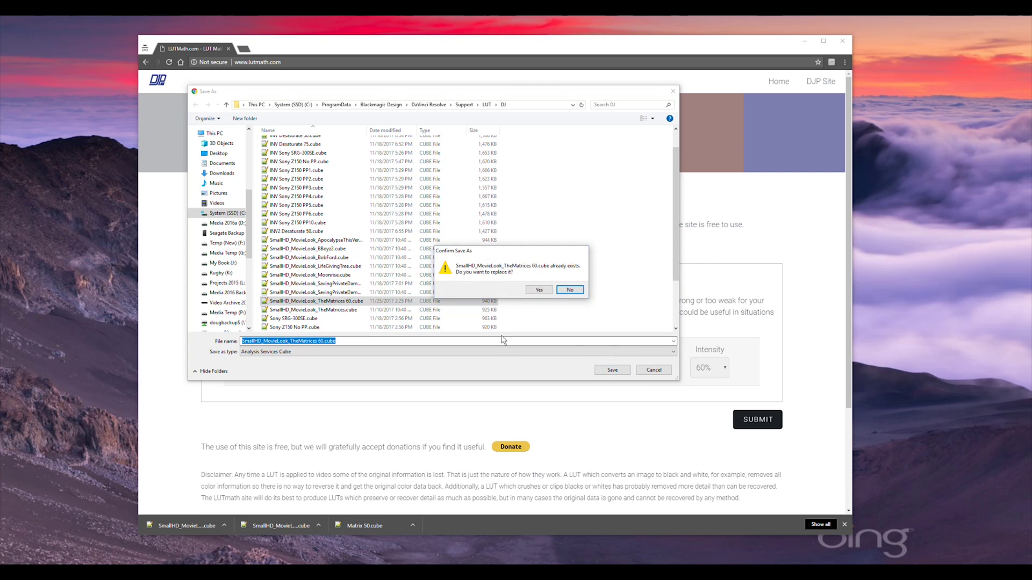
left_click(538, 290)
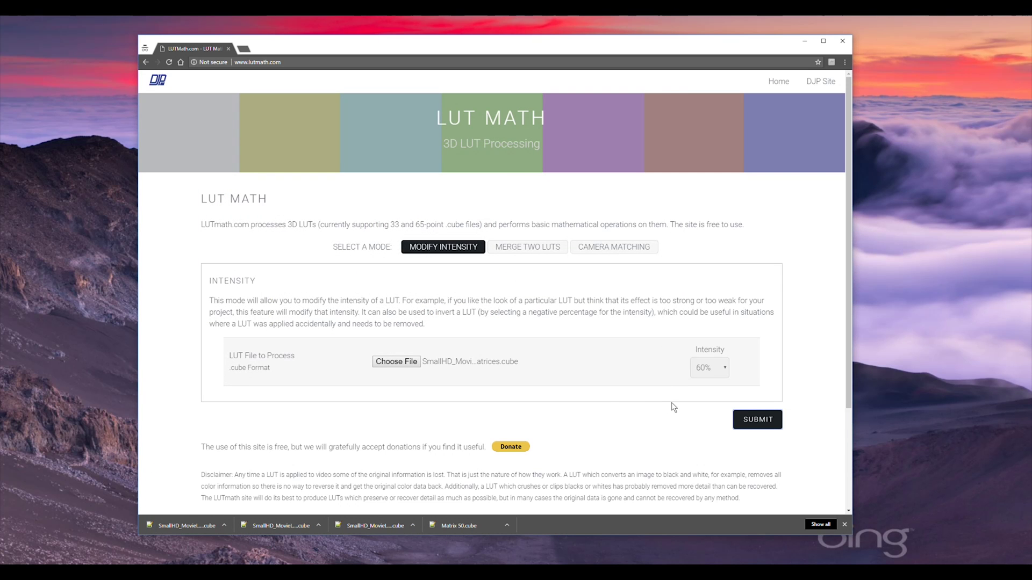
key("alt+Tab")
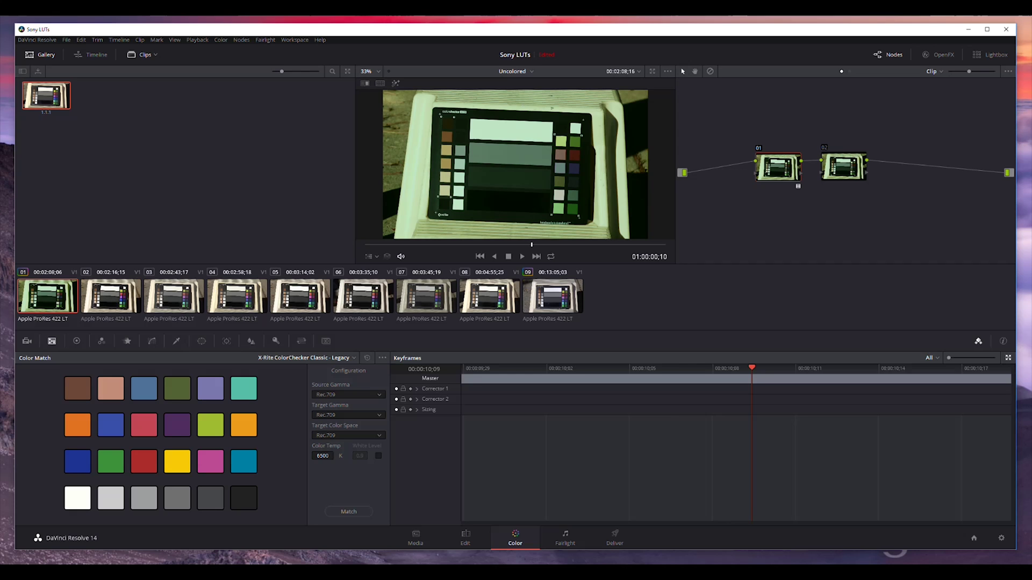
Update the LUT lists in Project Settings > Color Management, save, then disable node 01.
left_click(81, 40)
mouse_move(67, 40)
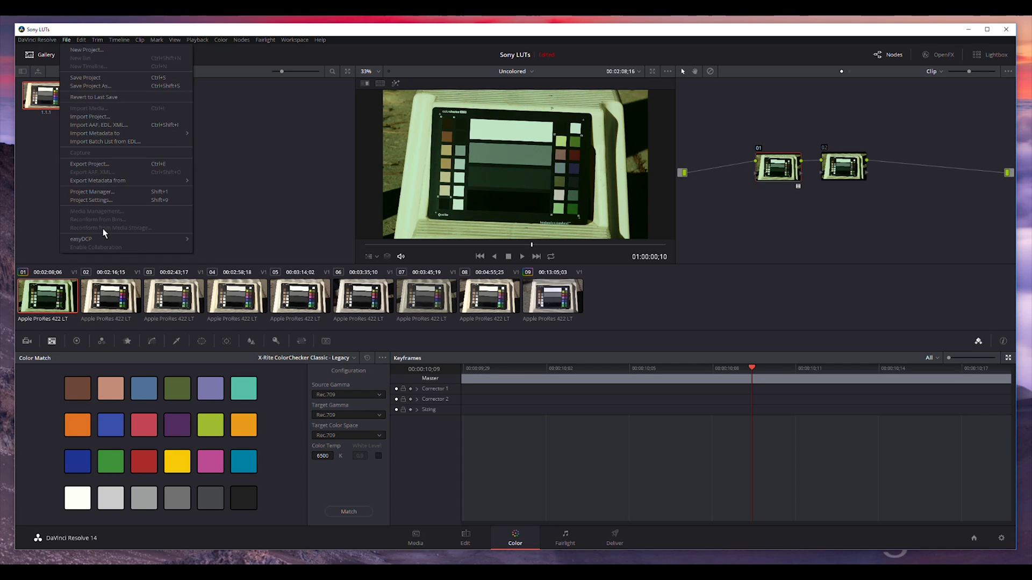
left_click(107, 201)
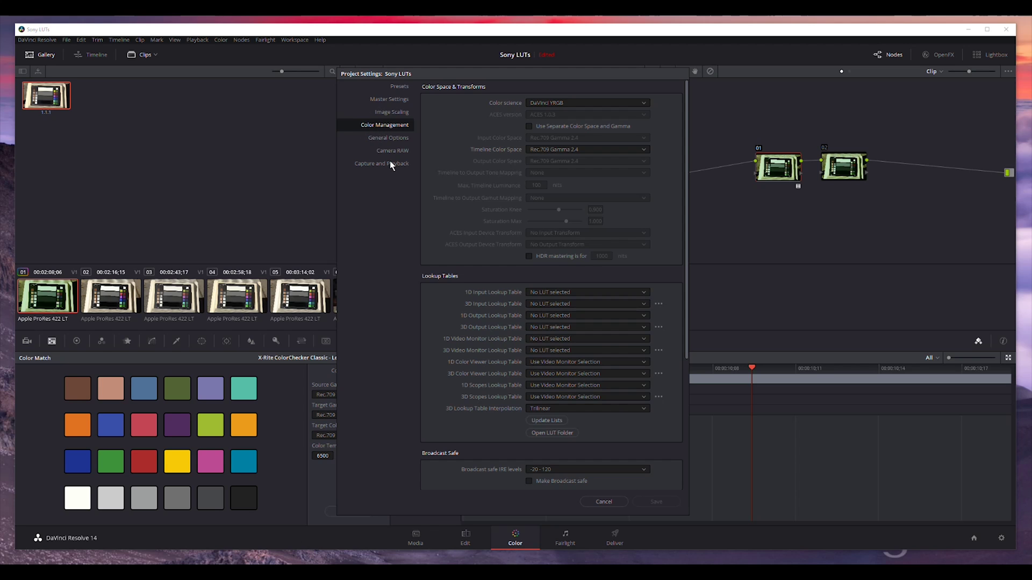
left_click(553, 424)
left_click(656, 501)
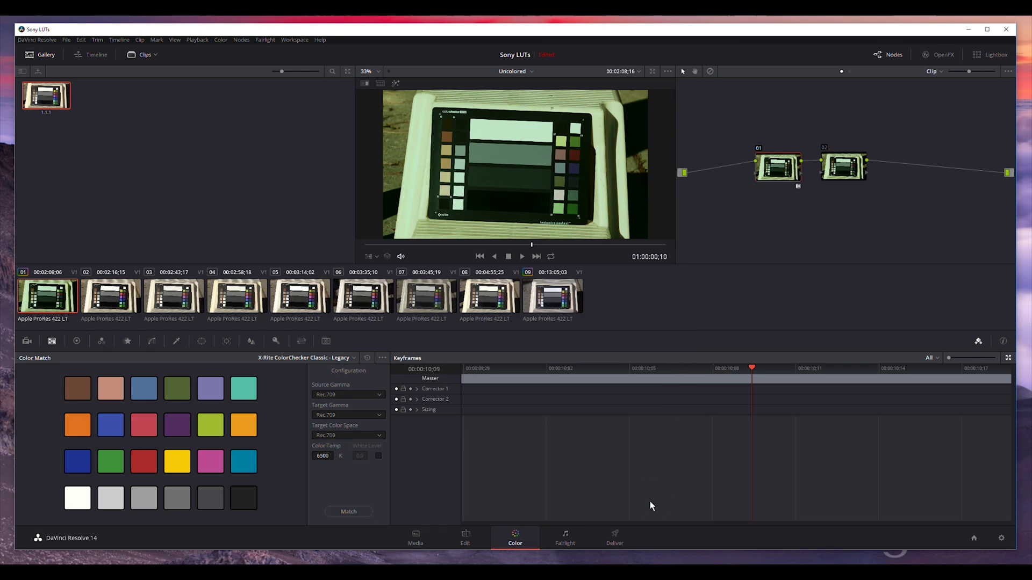
left_click(759, 151)
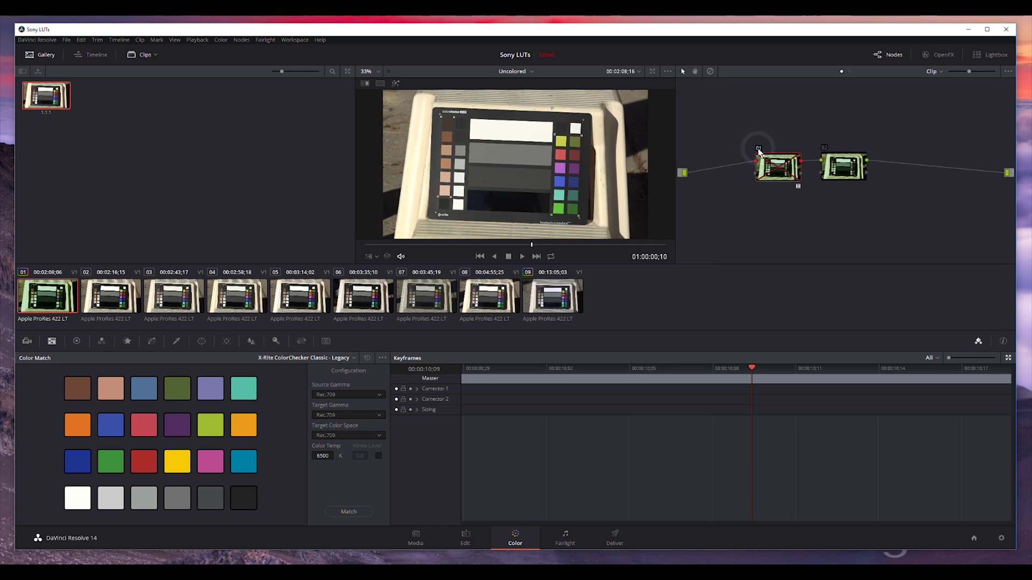
Apply the SmallHD_MovieLook_TheMatrices 60 LUT to node 02.
right_click(843, 168)
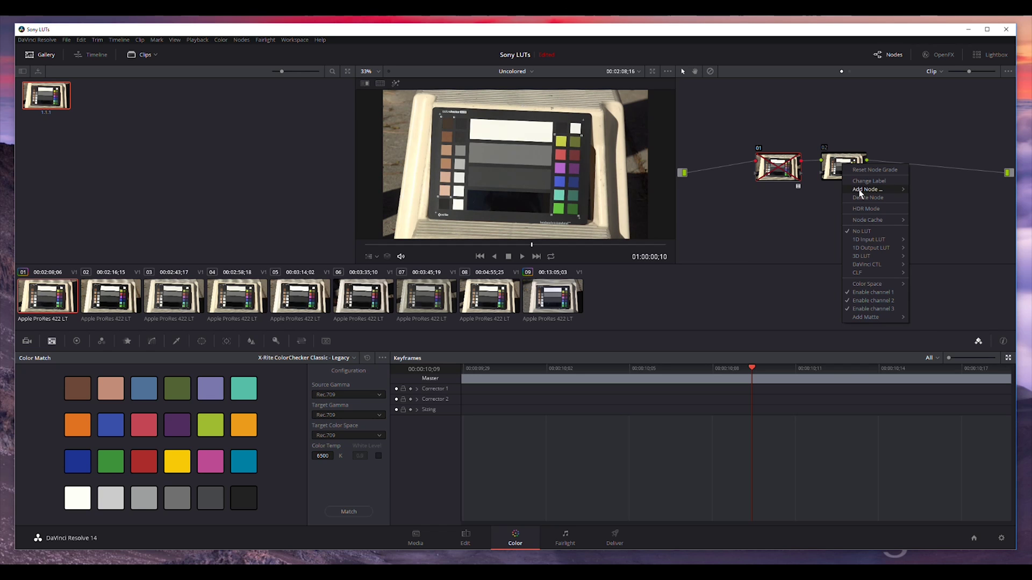
mouse_move(860, 257)
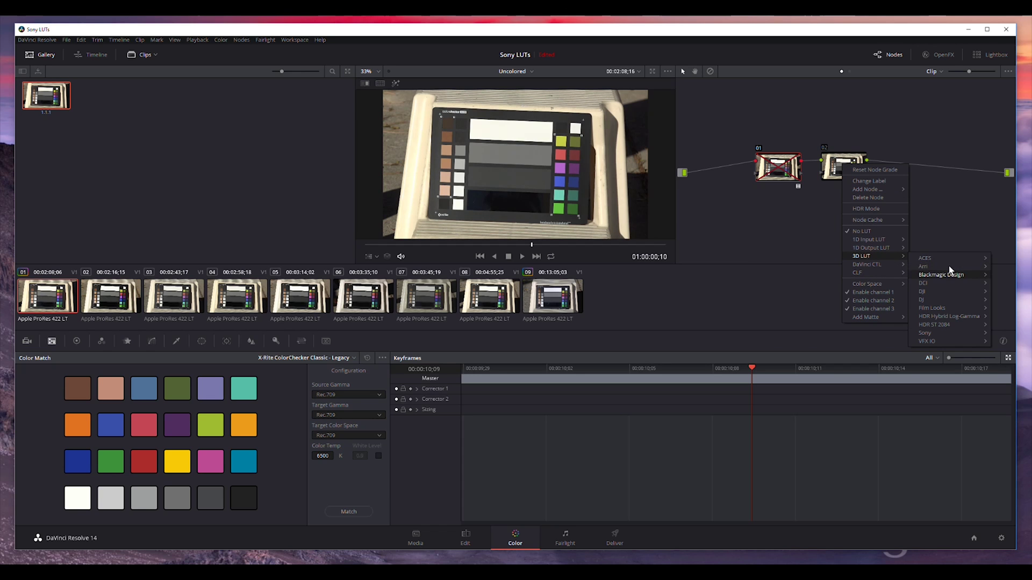
mouse_move(932, 305)
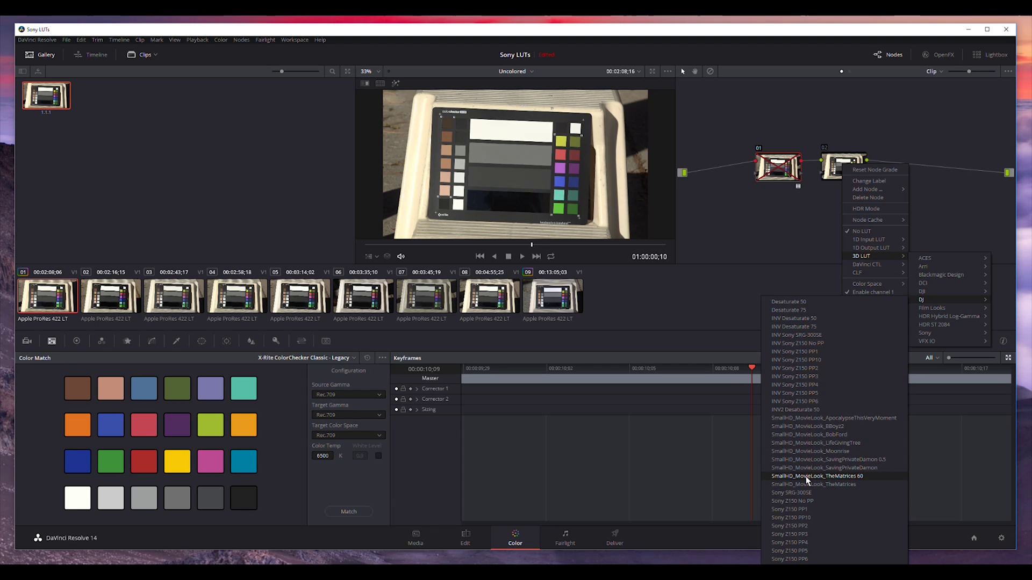
left_click(851, 476)
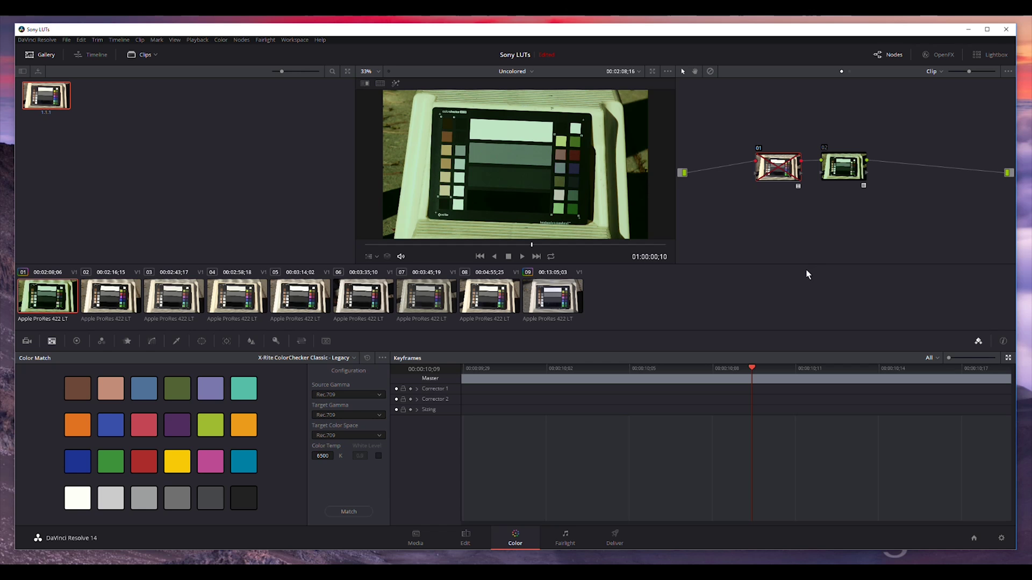
Compare grades: node 02 off and node 01 on, then node 01 off and node 02 on.
left_click(824, 148)
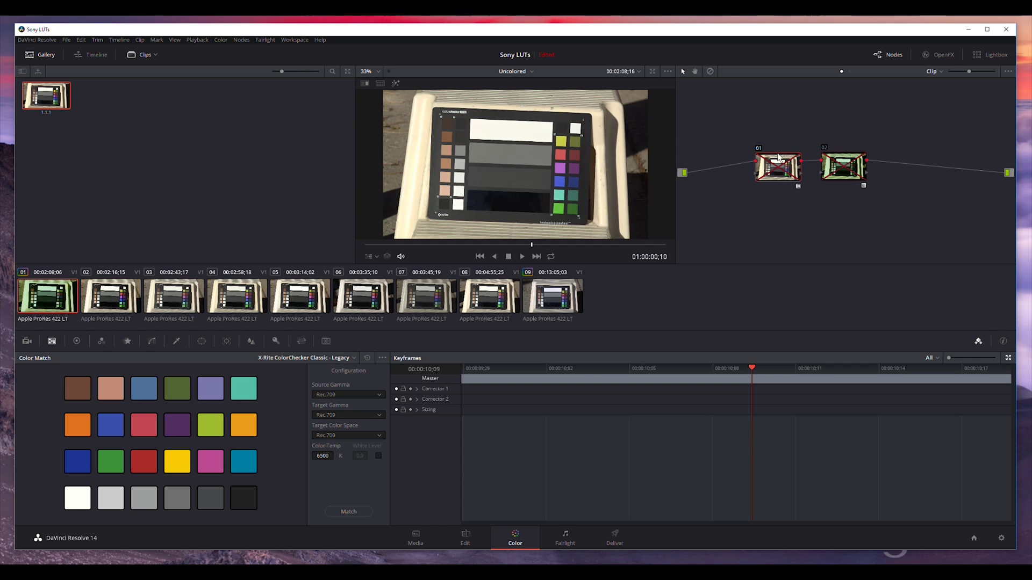
left_click(758, 149)
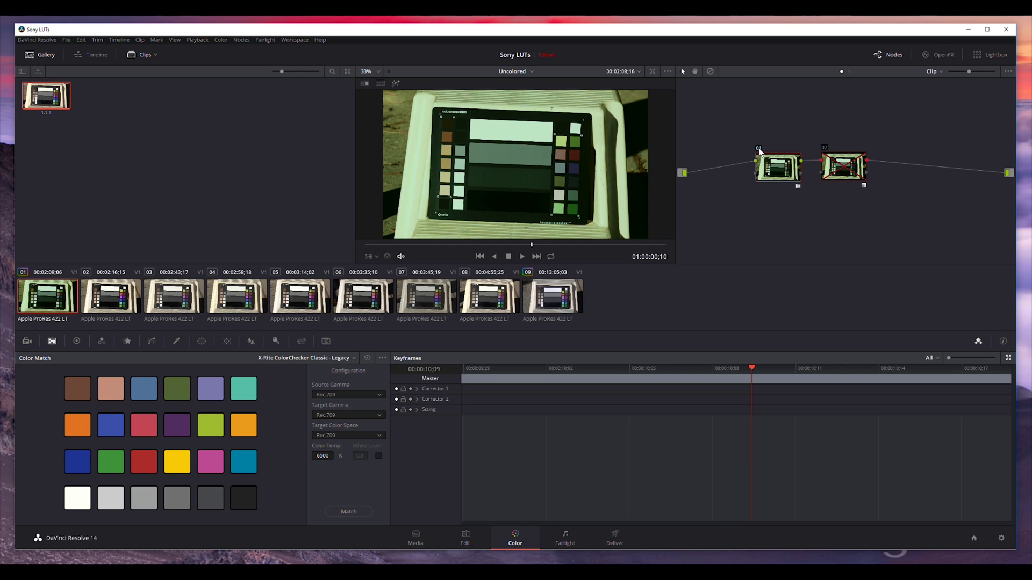
left_click(758, 148)
left_click(824, 147)
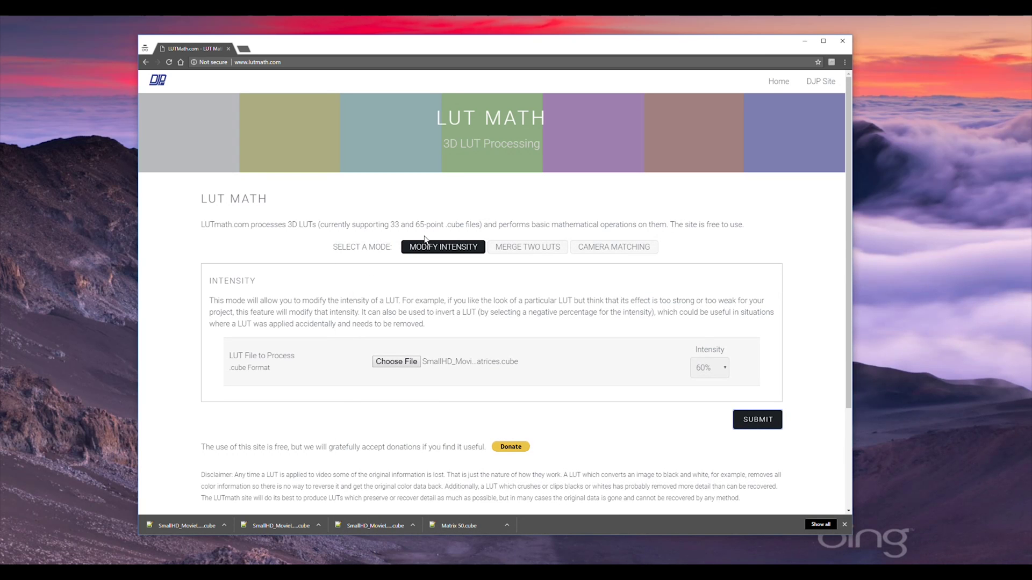
Browse the Intensity percentage list, leaving 60% selected.
left_click(708, 369)
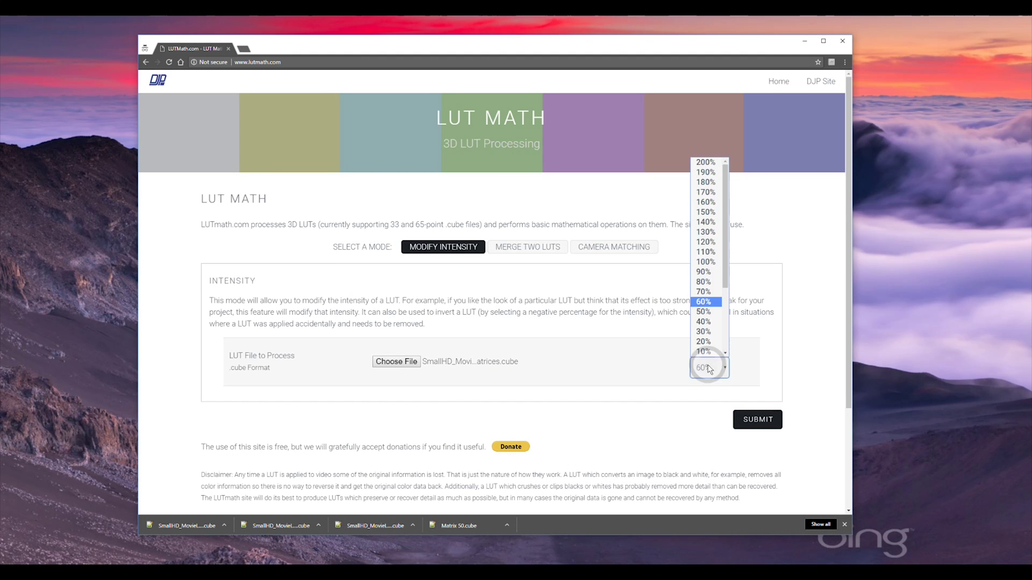
left_click_drag(724, 246, 724, 312)
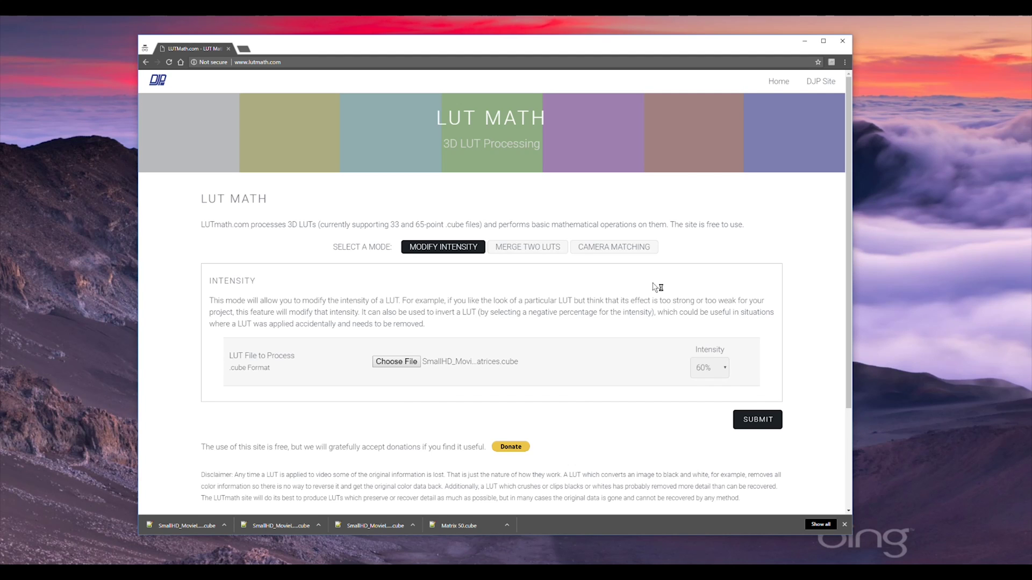
Set the LUT intensity to -40%, after briefly choosing -100%.
left_click(708, 368)
scroll(724, 340, "down", 3)
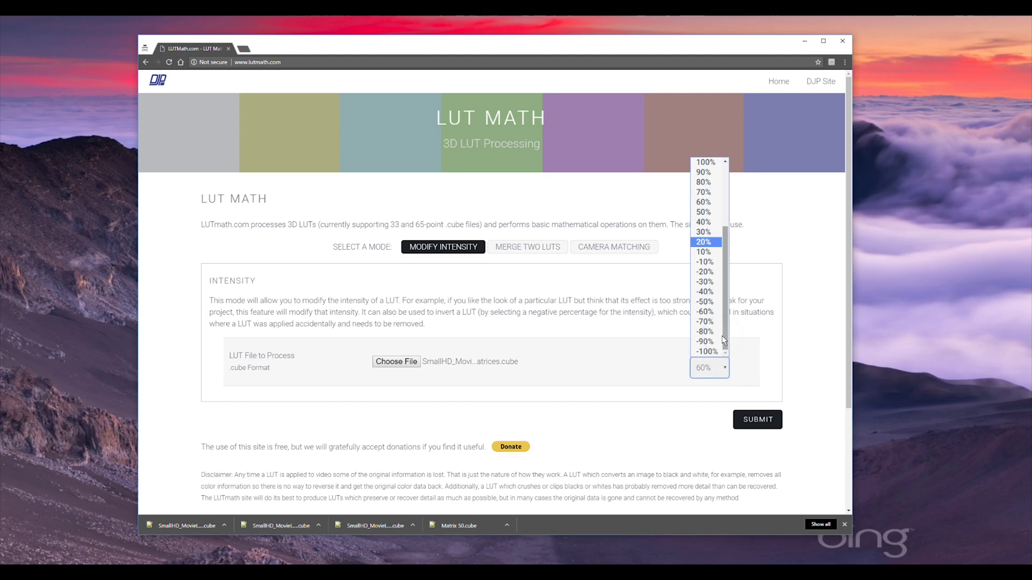
left_click(707, 352)
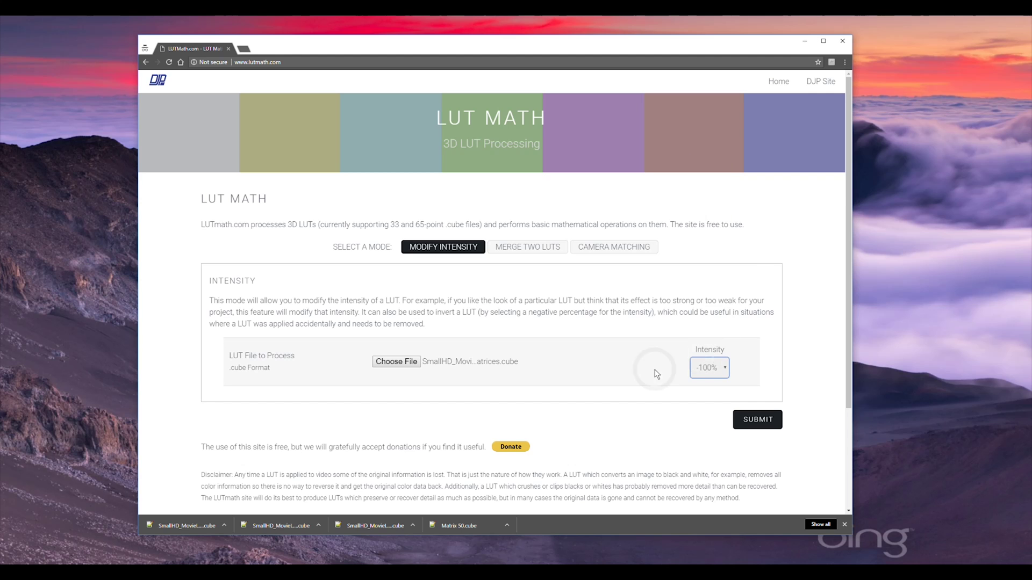
left_click(713, 367)
left_click(705, 298)
Reload the LUT file, then switch to Merge Two LUTs mode.
left_click(406, 363)
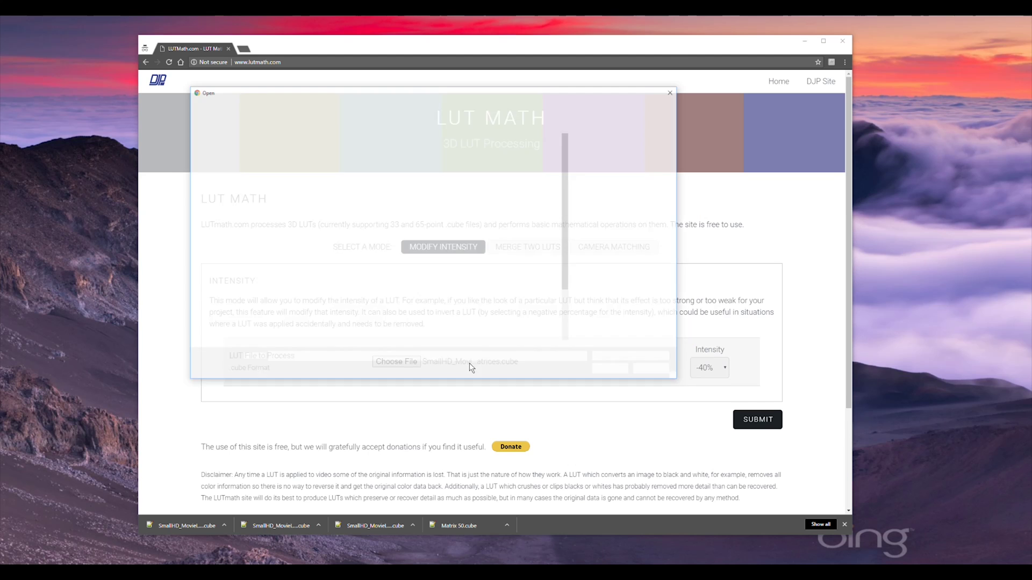
double_click(333, 334)
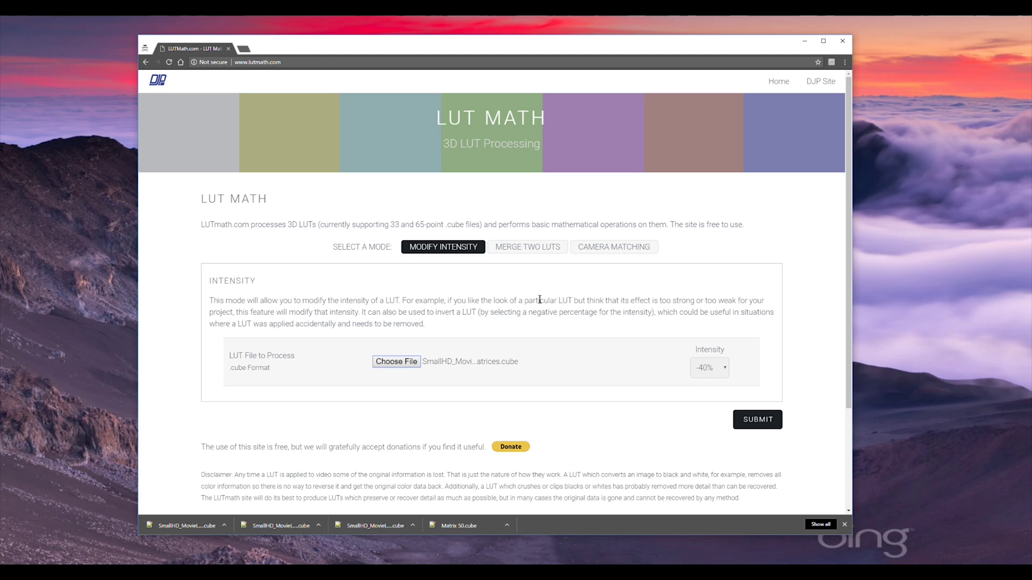
left_click(534, 251)
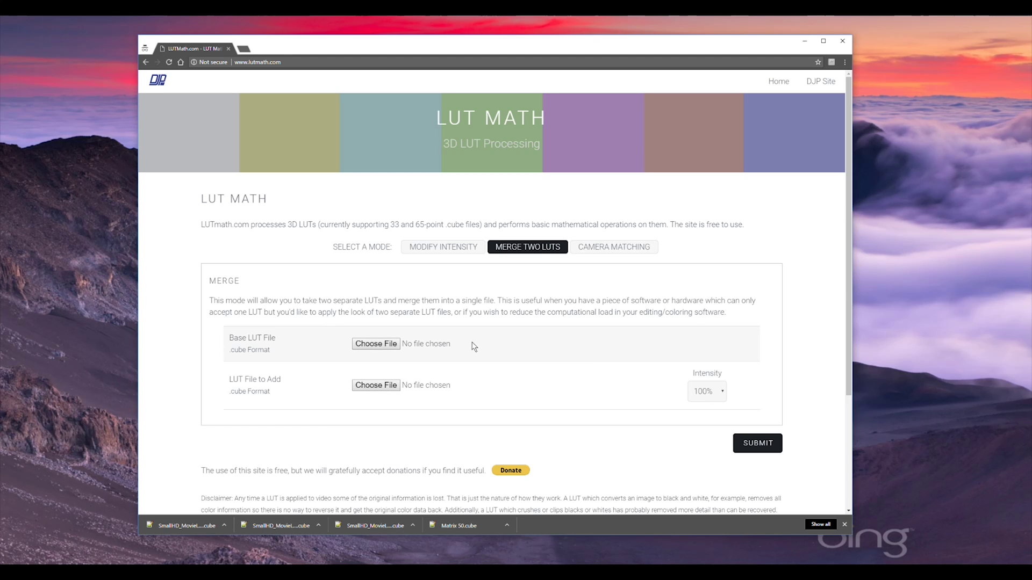
Load SmallHD_MovieLook_TheMatrices 60.cube as the base LUT.
left_click(378, 343)
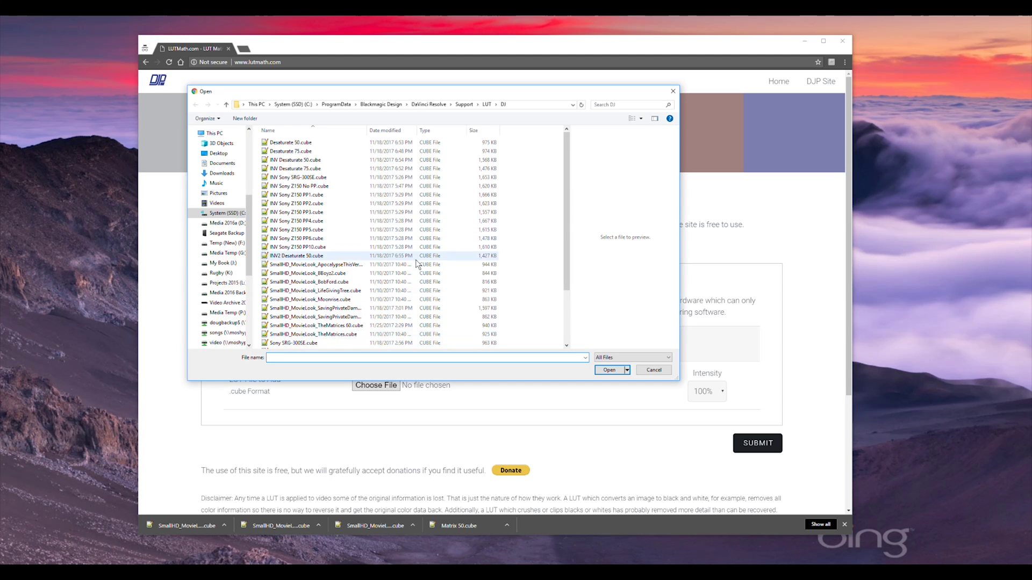
scroll(364, 254, "down", 1)
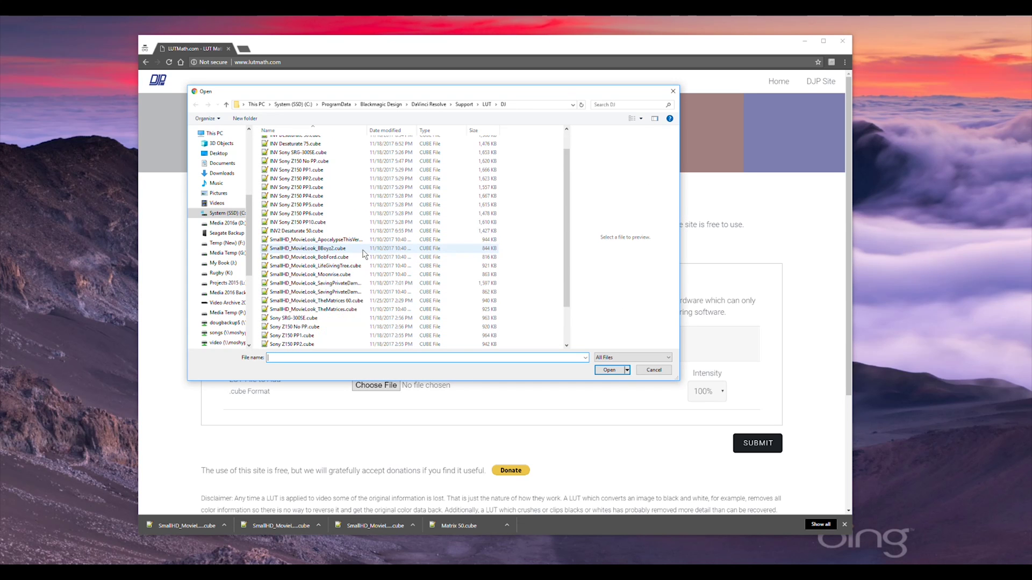
scroll(347, 276, "down", 2)
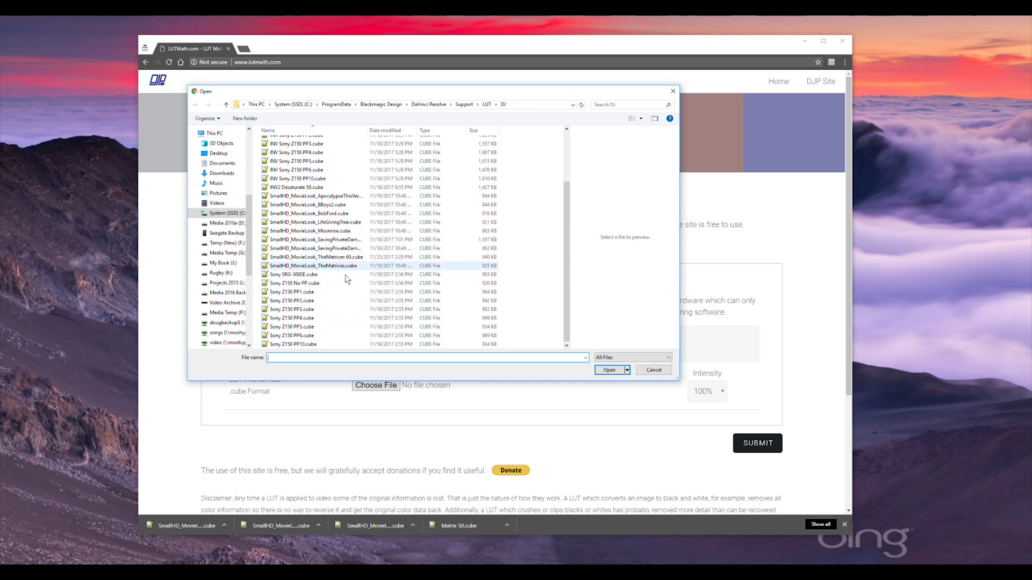
left_click(322, 259)
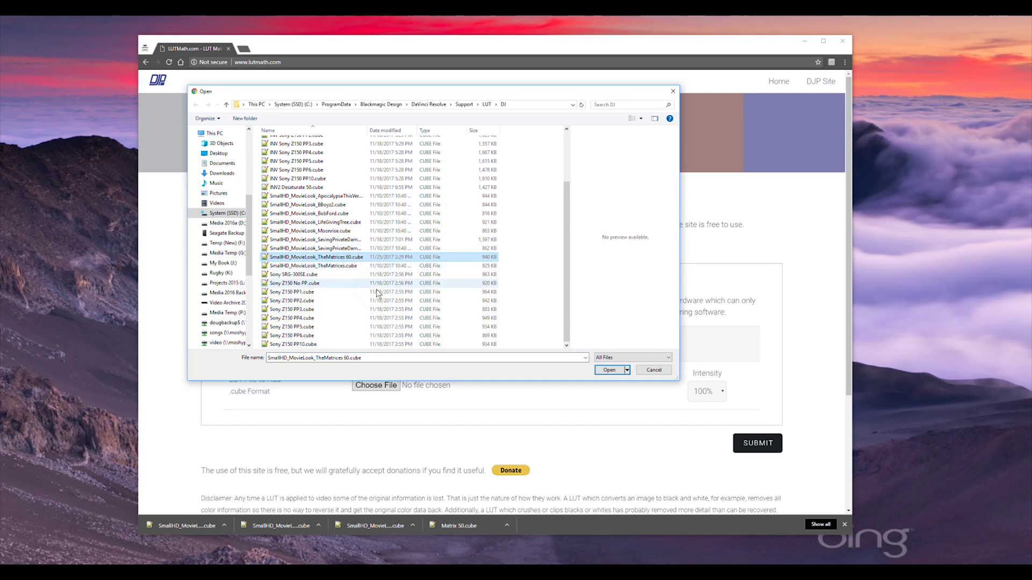
left_click(607, 378)
Load Desaturate 50.cube as the LUT to add.
left_click(378, 387)
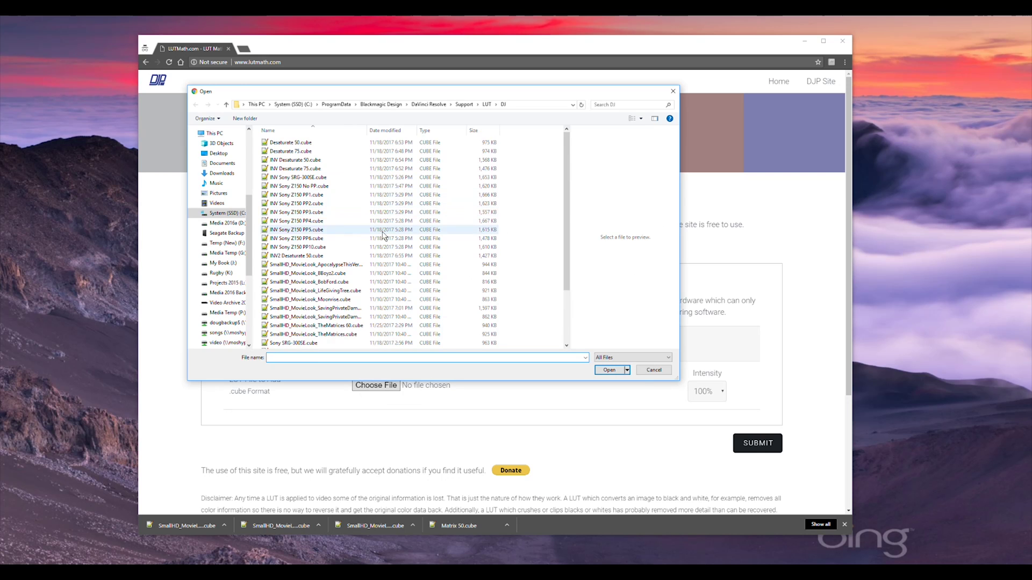
scroll(383, 237, "down", 3)
scroll(349, 215, "up", 3)
left_click(293, 143)
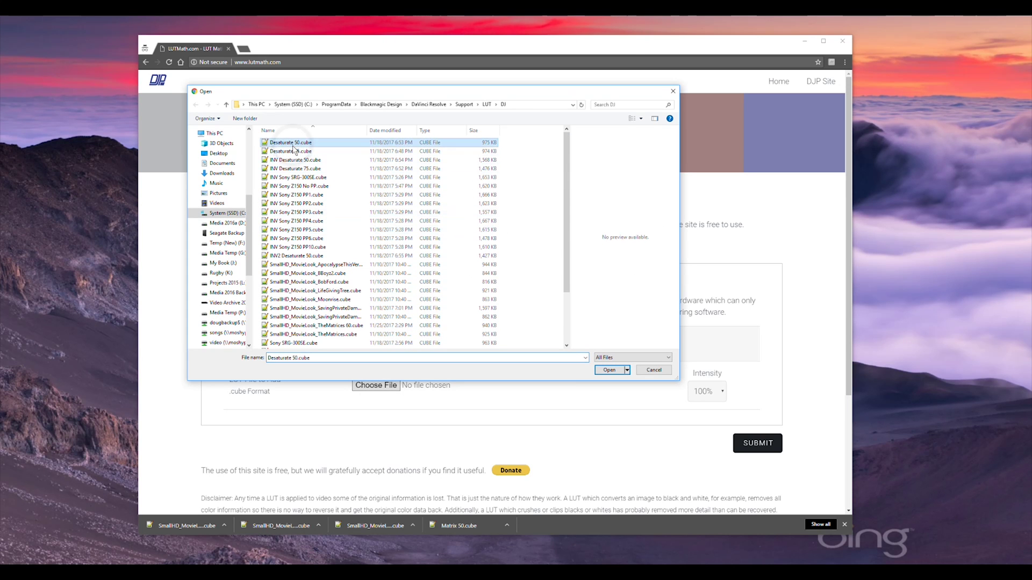
left_click(608, 370)
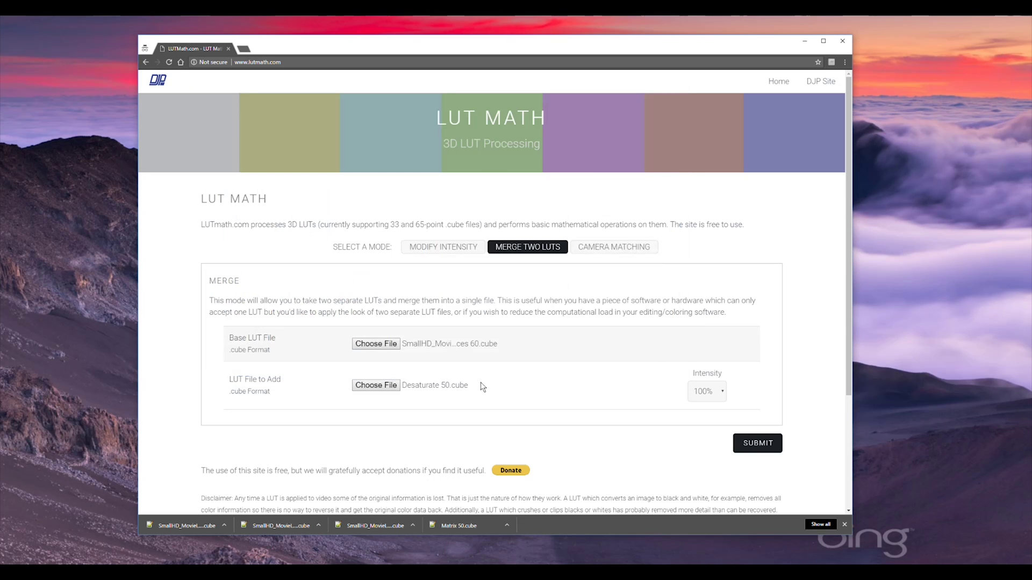
Generate the merged LUT at 100% intensity and save it as Matrix Desaturated 50.cube in the DJ folder.
left_click(709, 391)
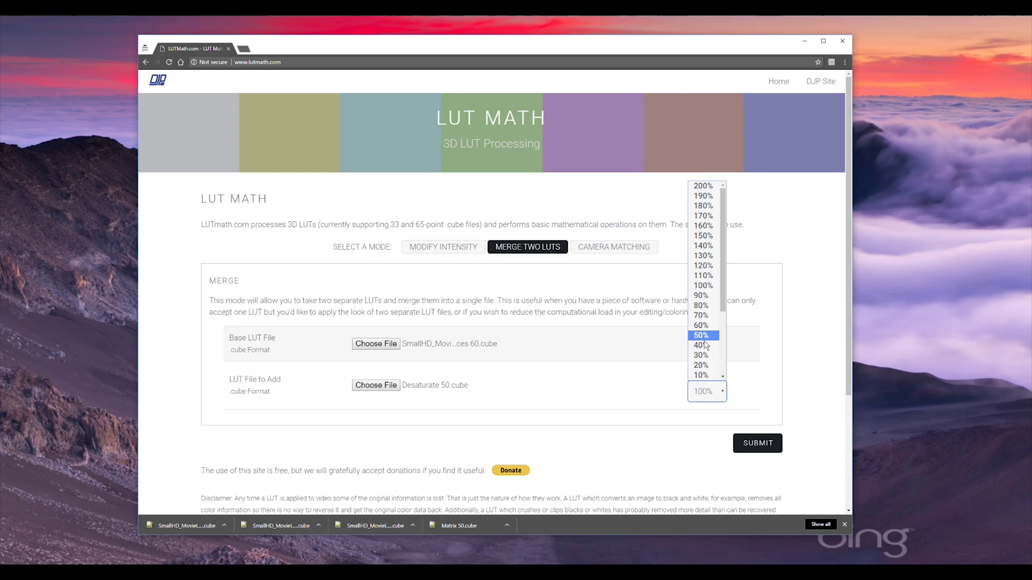
left_click(762, 307)
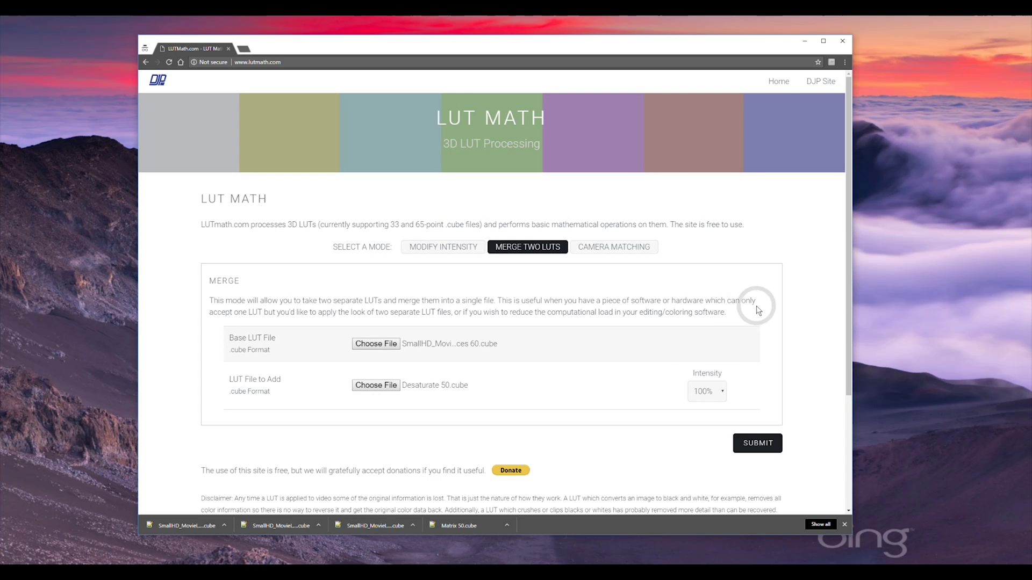
left_click(766, 446)
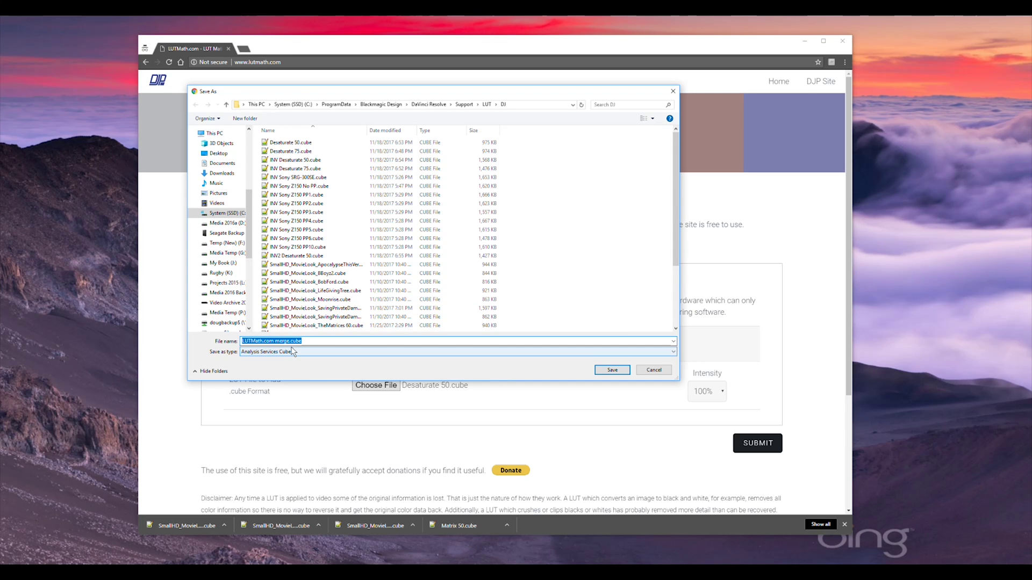
type("Matrix Desaturated 50")
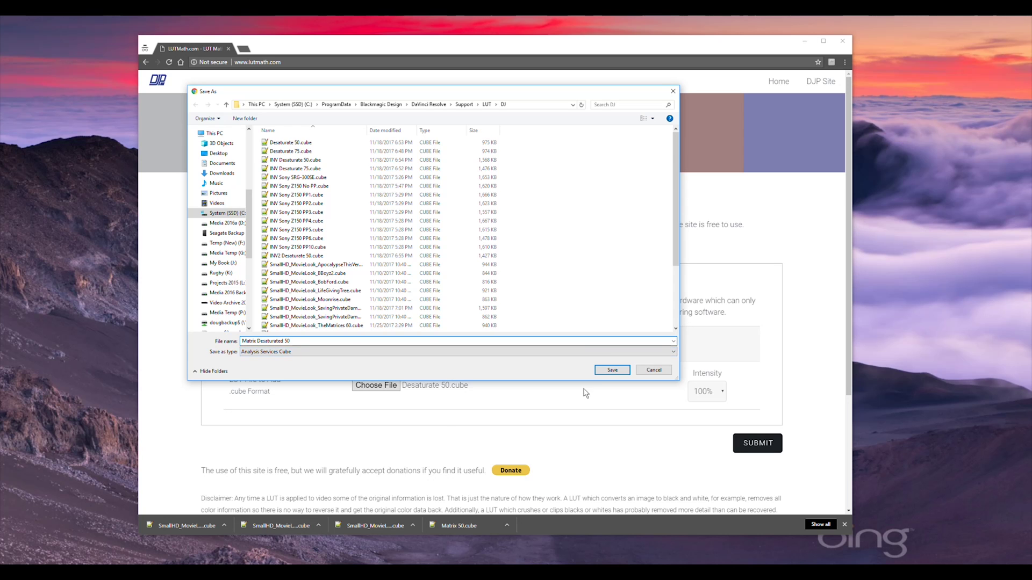
left_click(607, 370)
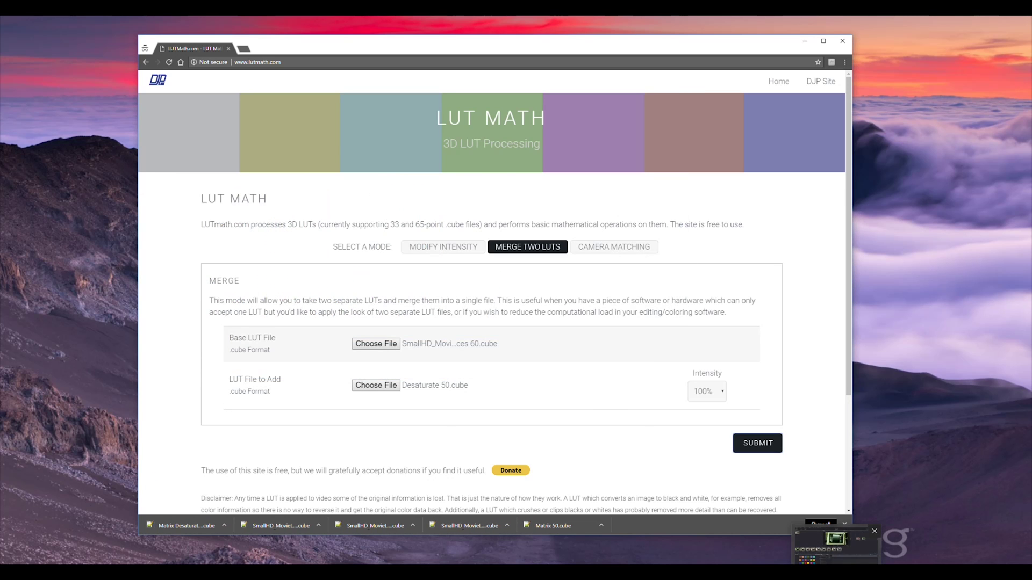
key("alt+Tab")
Reopen and save Resolve's Project Settings so the LUT lists refresh.
left_click(67, 40)
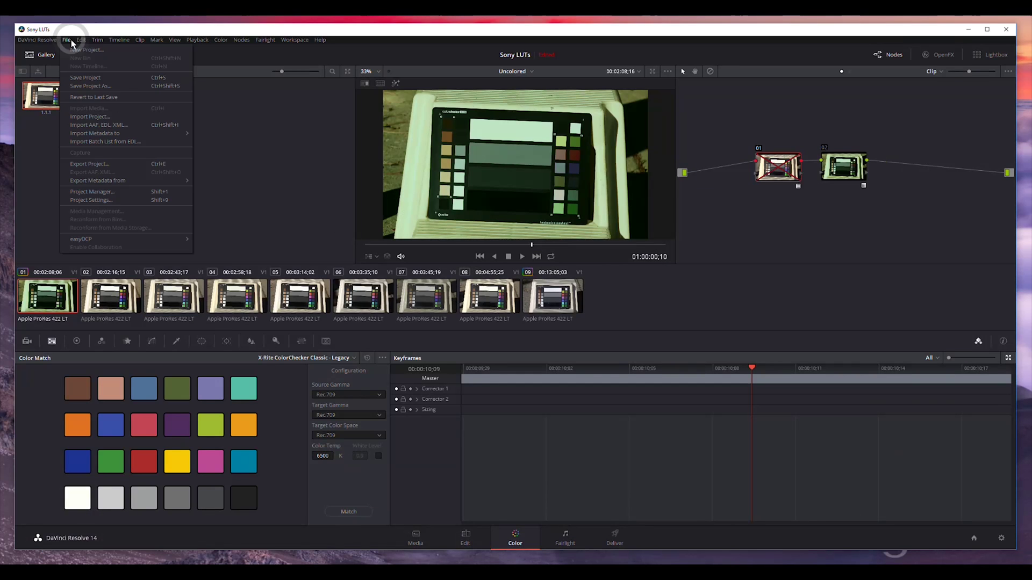
left_click(99, 200)
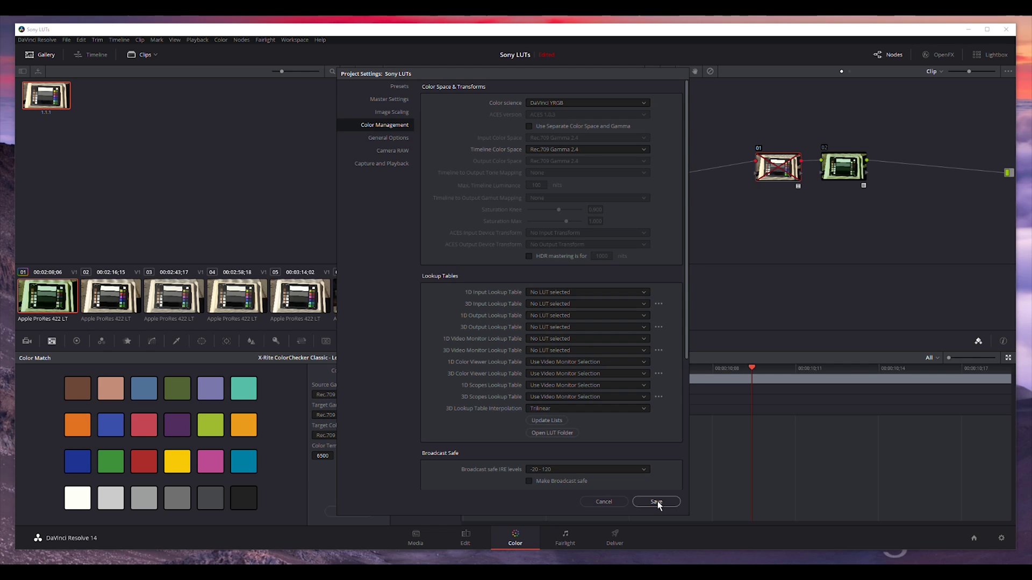
left_click(656, 501)
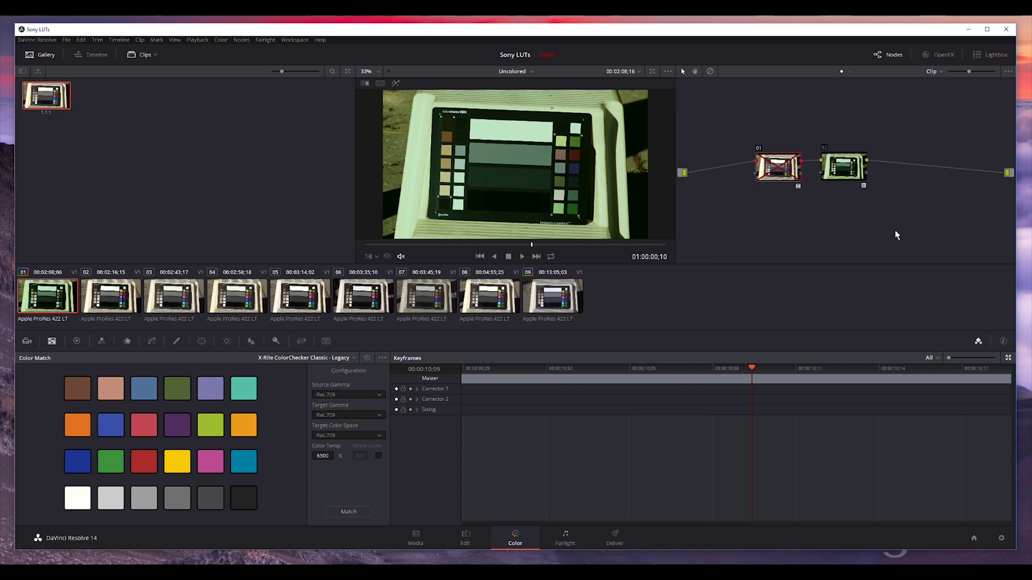
right_click(837, 164)
Apply the Matrix Desaturated 50 LUT from 3D LUT > DJ to node 02.
mouse_move(856, 253)
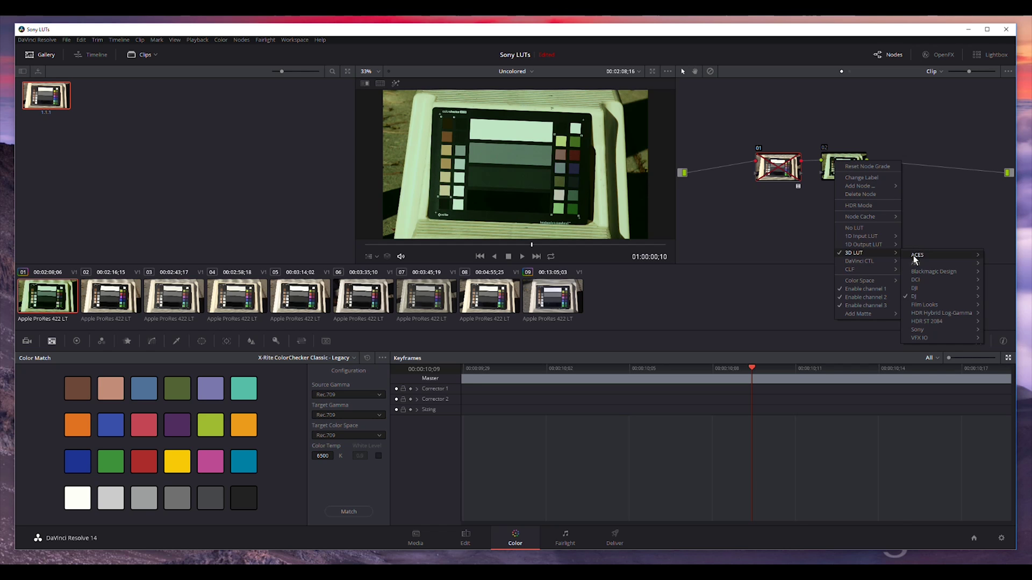
mouse_move(924, 299)
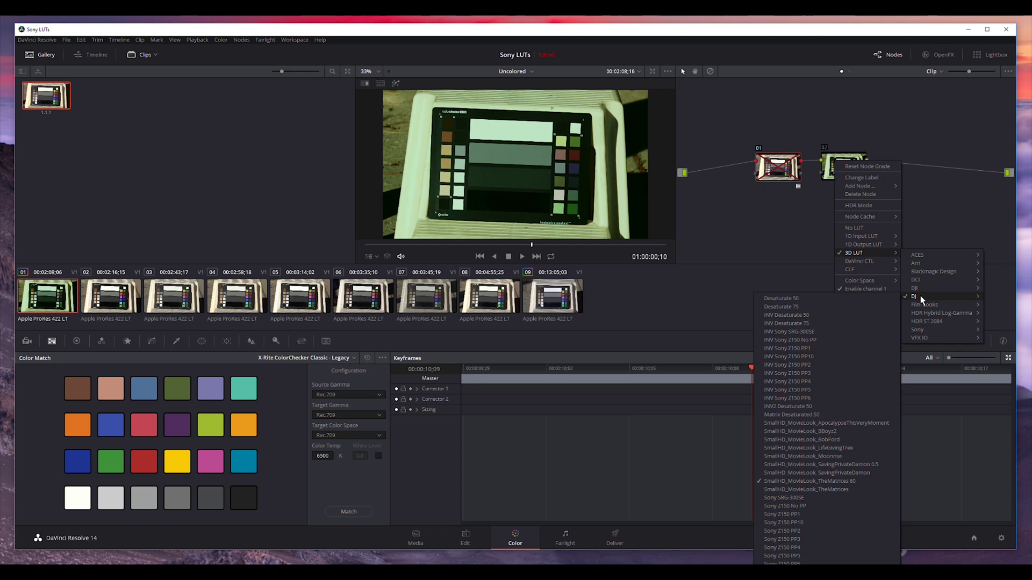
left_click(798, 415)
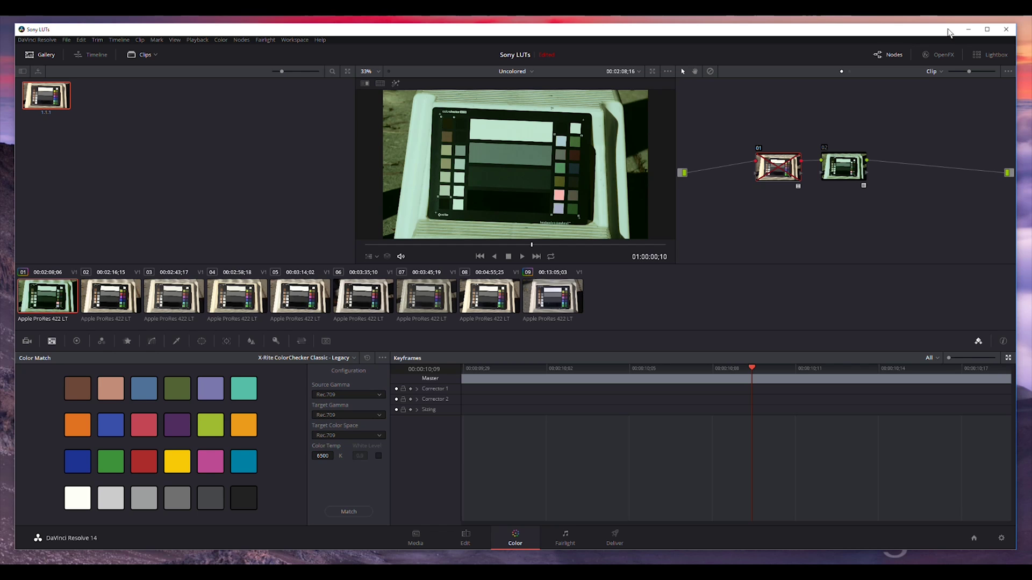
Minimize Resolve and switch LUTmath.com to Camera Matching mode.
left_click(967, 29)
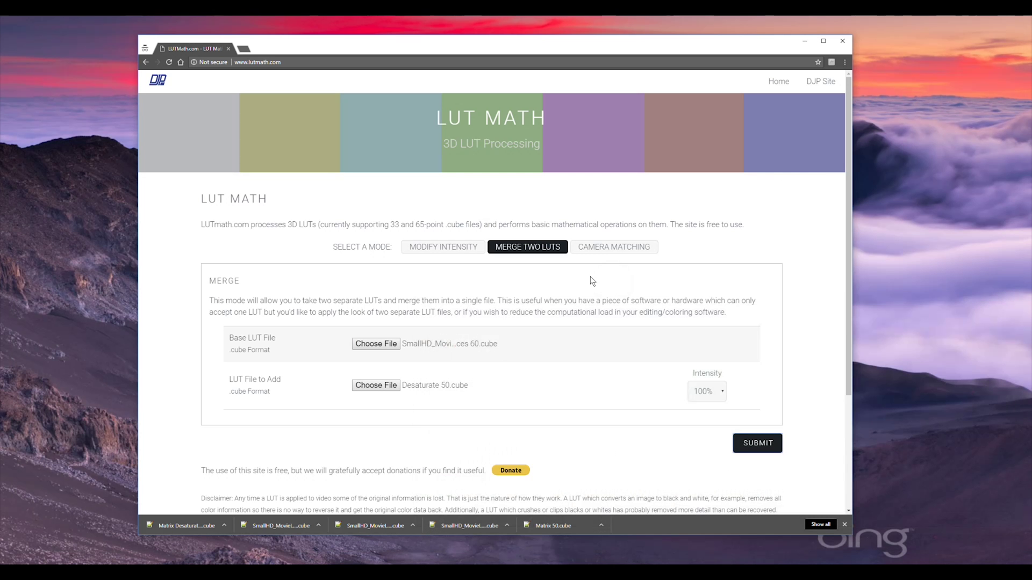
left_click(602, 248)
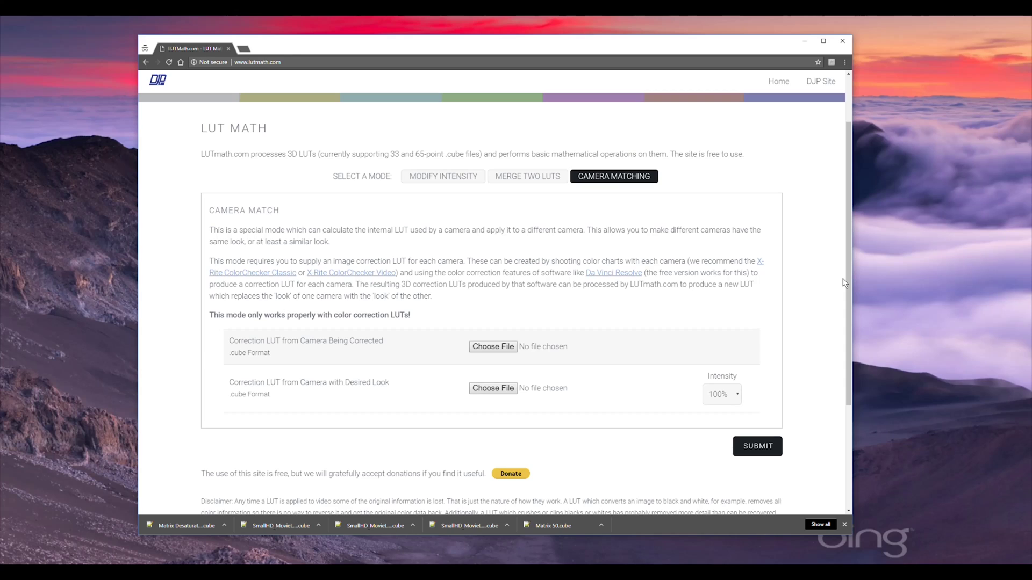
Load Sony SRG-300SE.cube as the corrected camera's LUT.
left_click(499, 347)
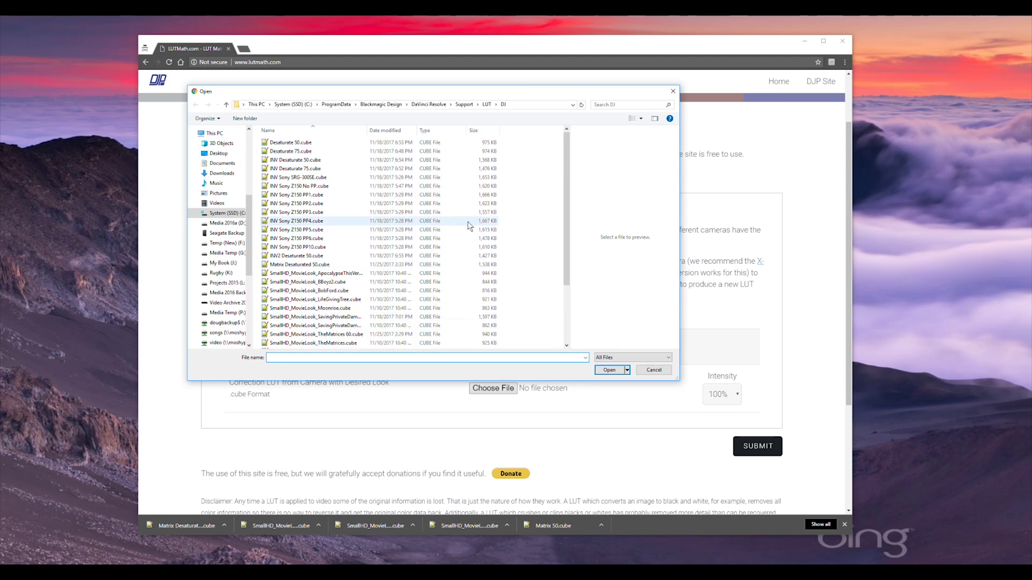
scroll(436, 215, "down", 4)
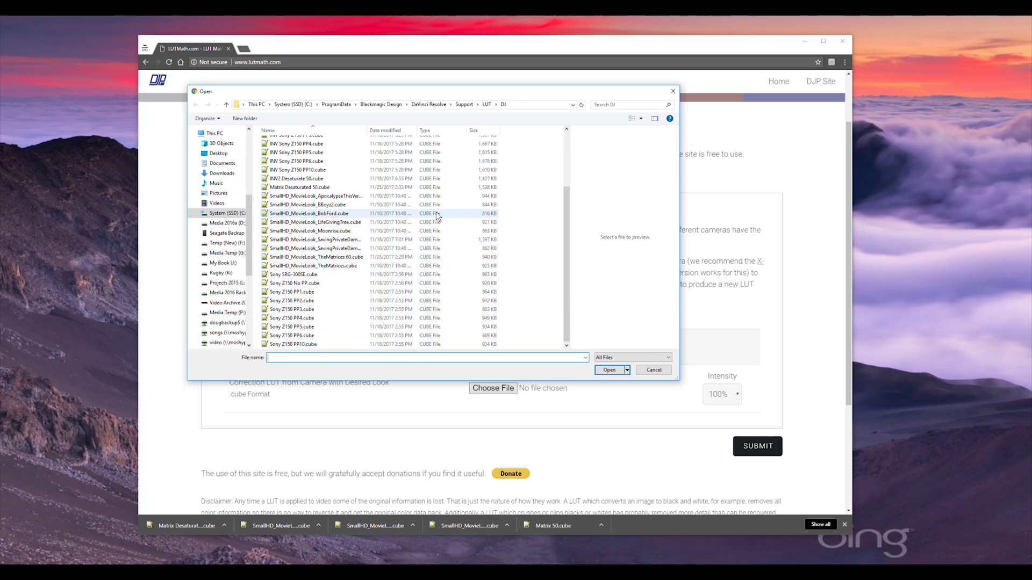
left_click(295, 276)
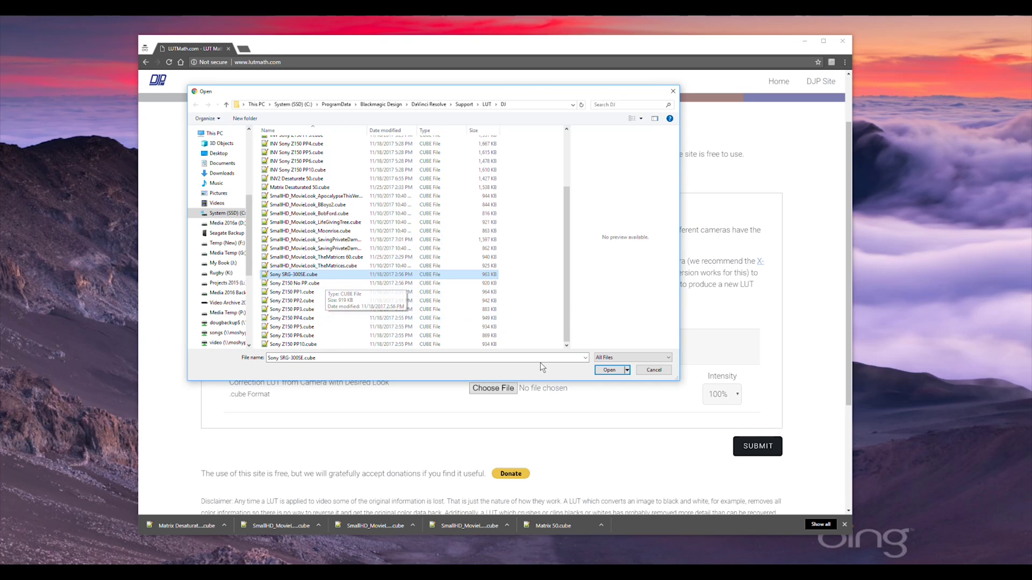
left_click(608, 370)
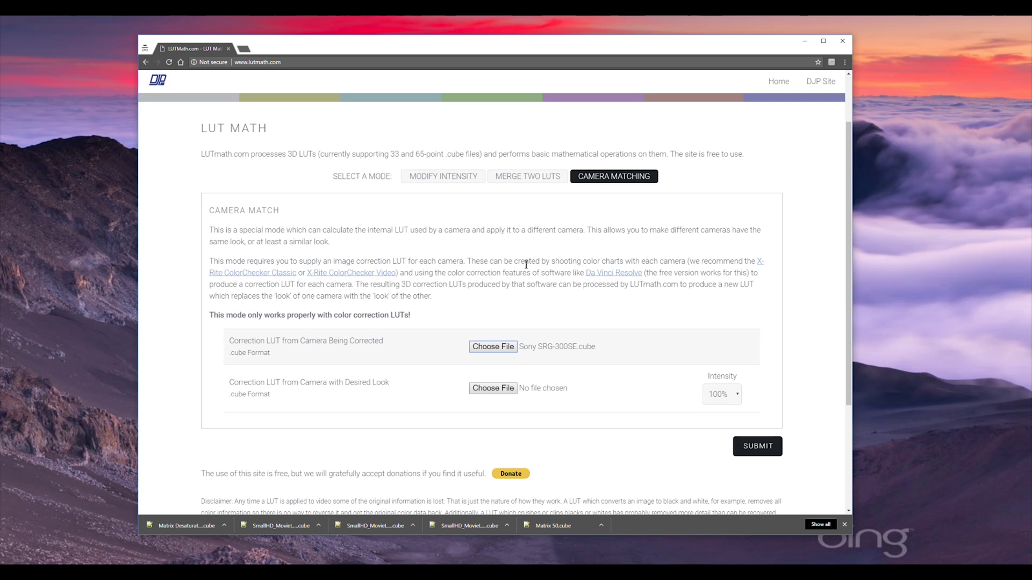
Load Sony Z150 PP2.cube as the desired-look camera's LUT.
left_click(489, 391)
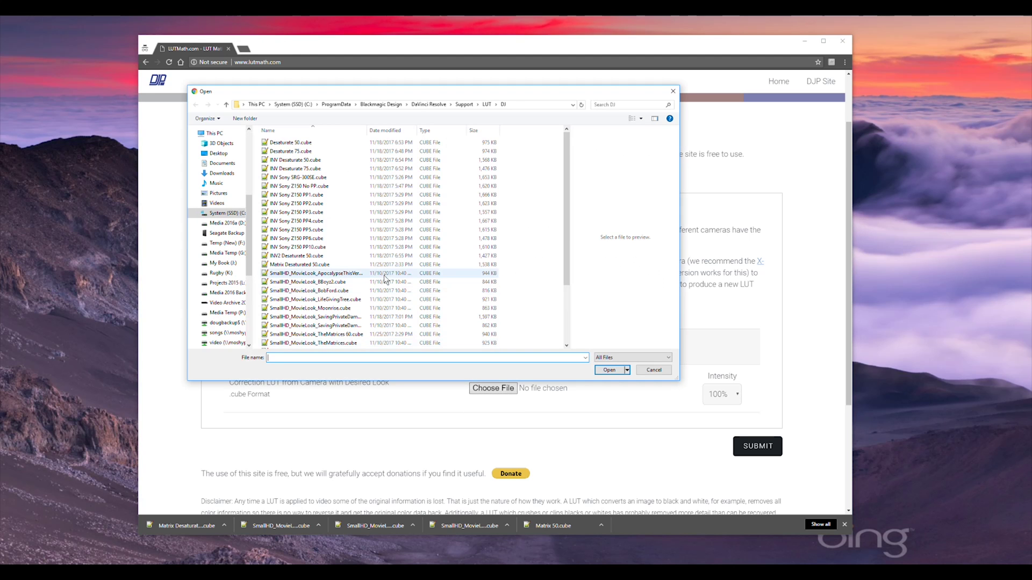
scroll(396, 264, "down", 2)
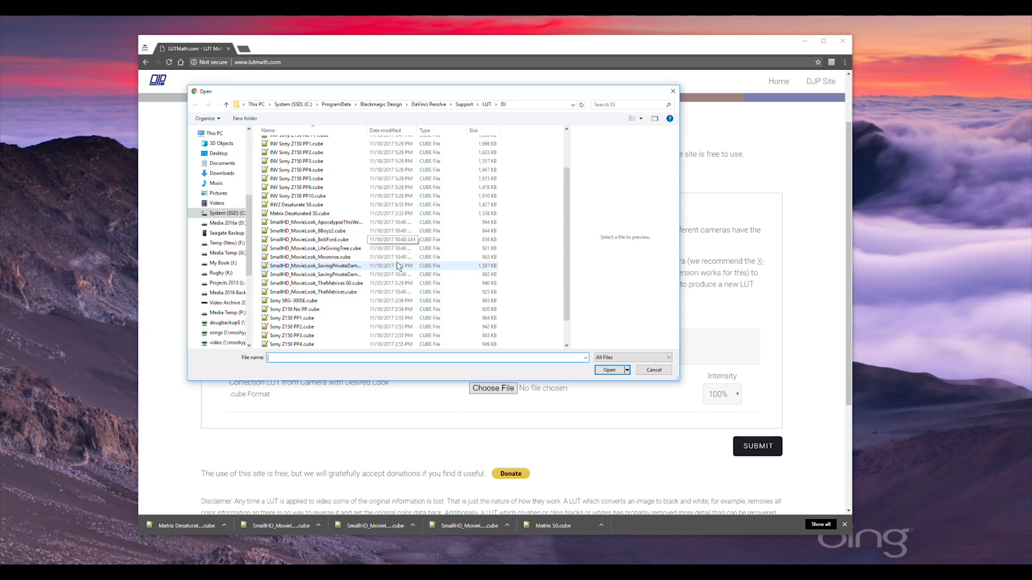
scroll(396, 263, "down", 2)
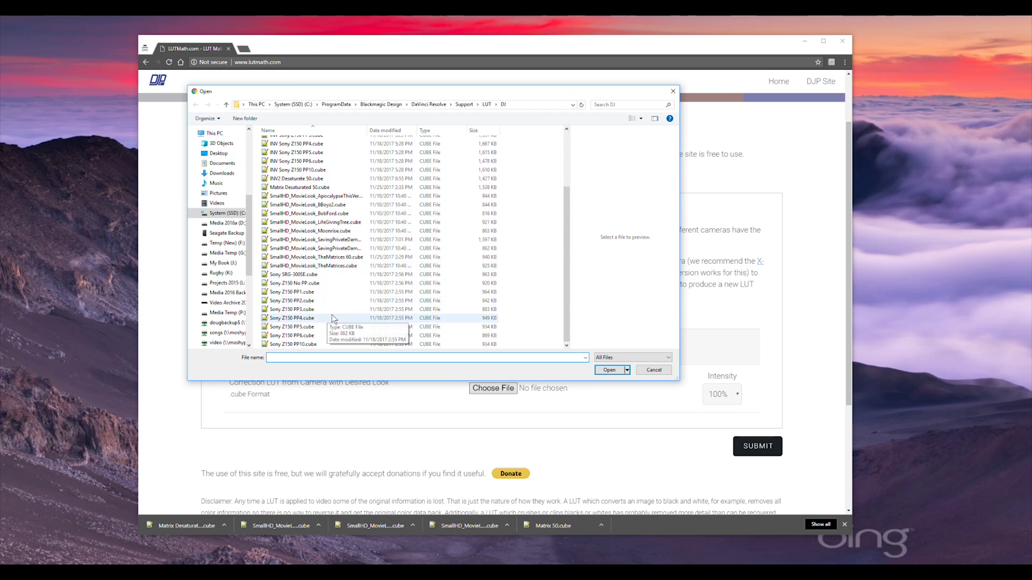
left_click(278, 304)
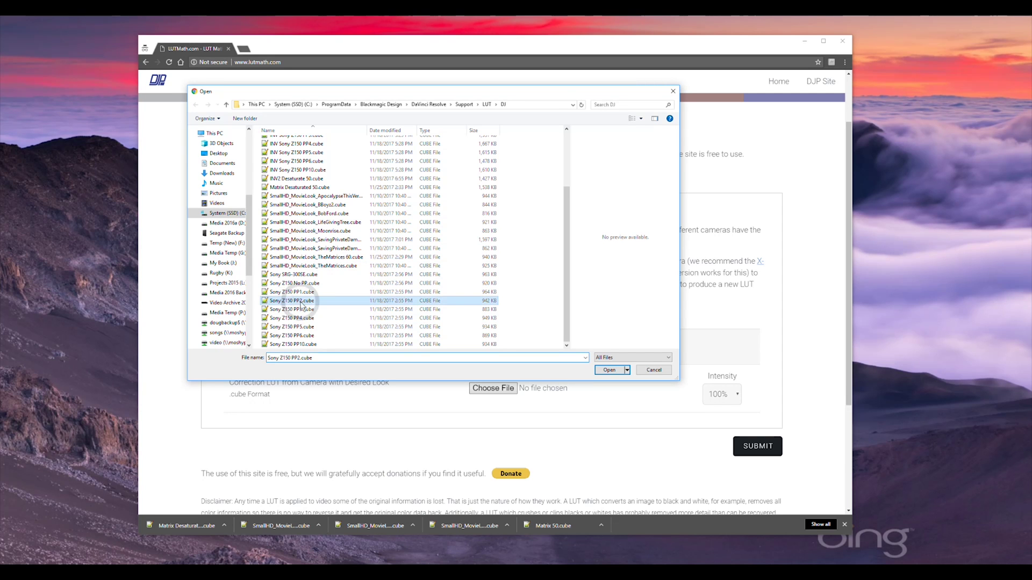
left_click(608, 371)
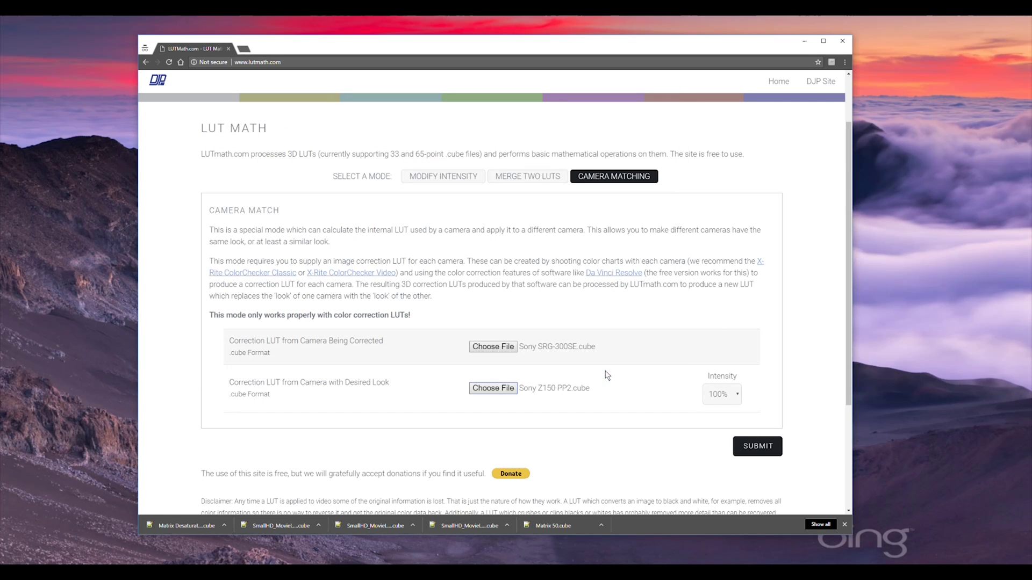
Generate the camera-match LUT at 100% intensity and save it as LUTmath.com-cameramatch.cube.
left_click(722, 394)
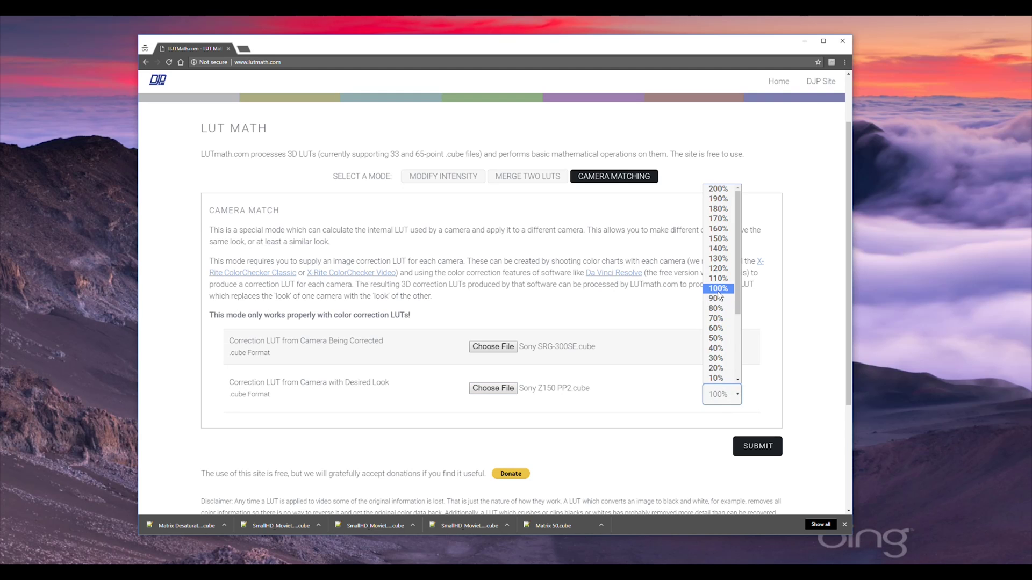
left_click(771, 309)
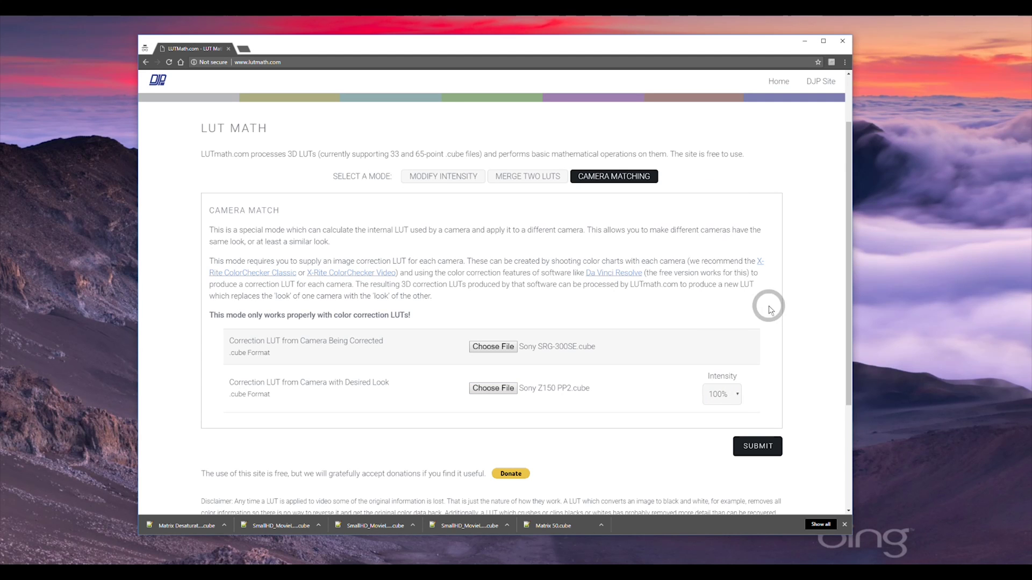
left_click(759, 446)
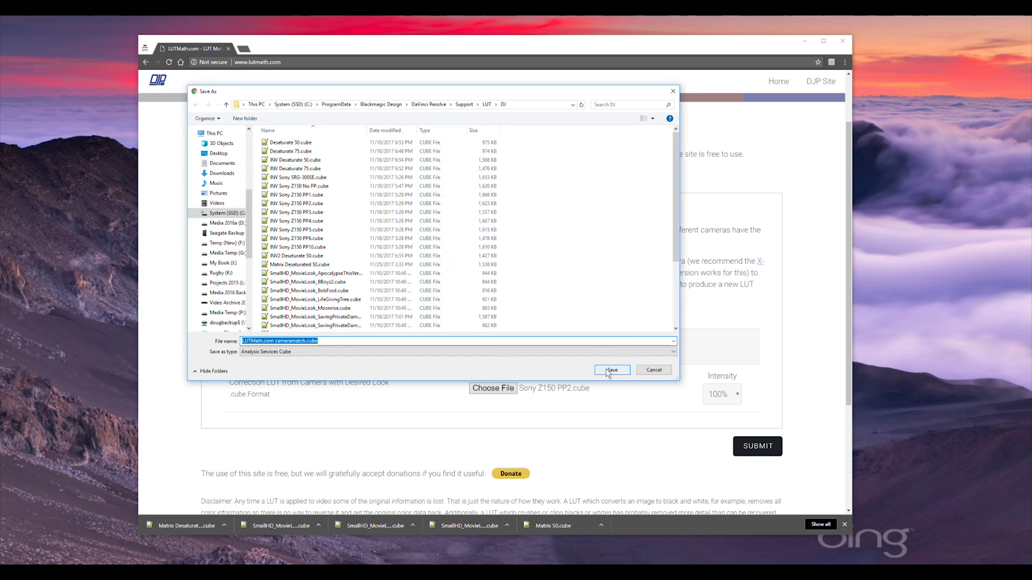
left_click(605, 369)
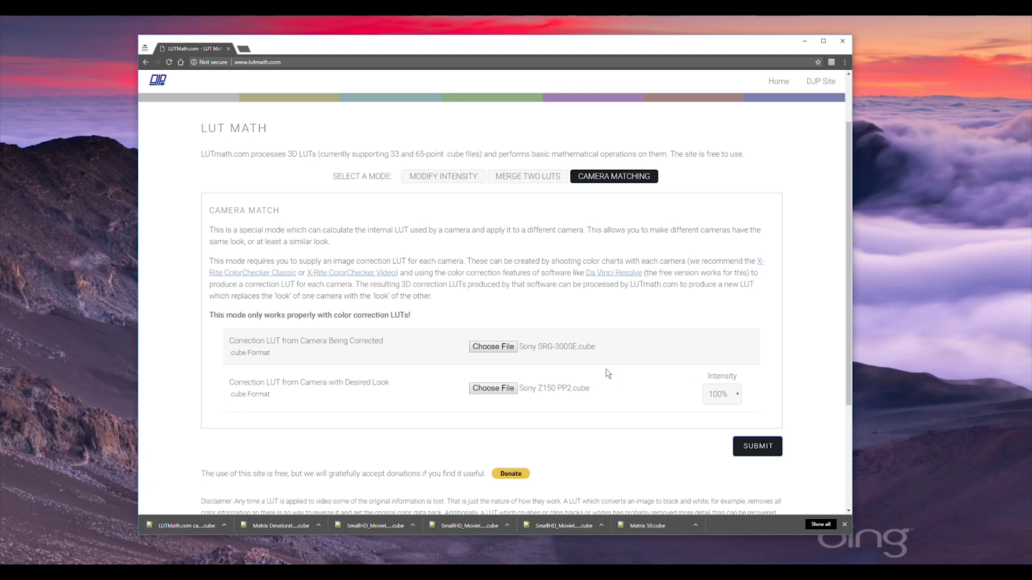